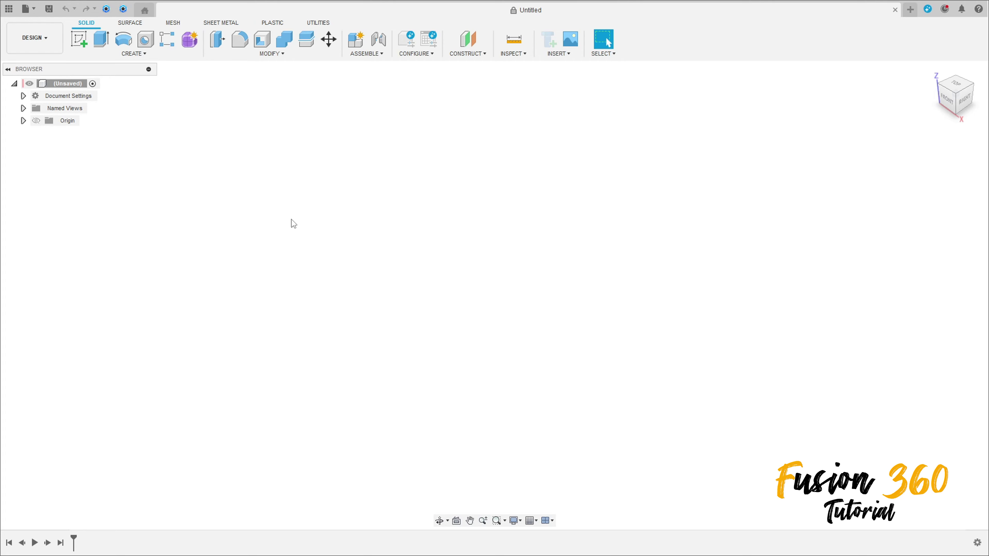
# Sketch a 70 mm diameter circle centred on the origin of the horizontal plane and finish the sketch.
pyautogui.click(85, 44)
pyautogui.click(551, 293)
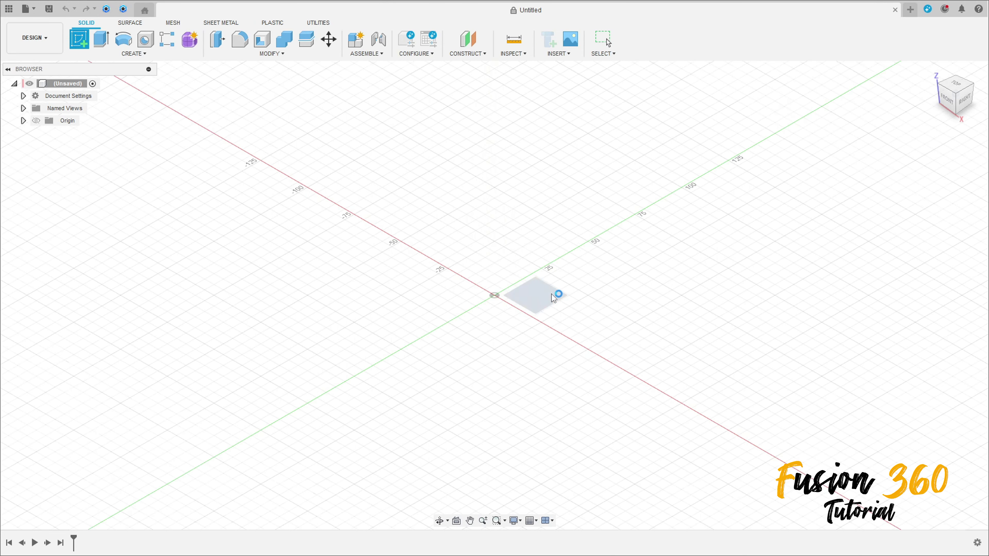
pyautogui.press('c')
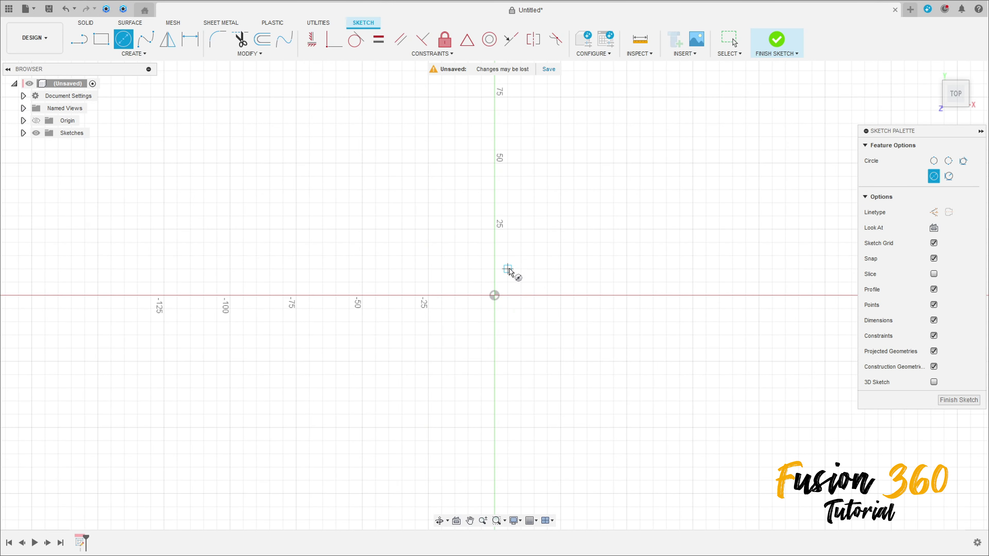
pyautogui.click(498, 297)
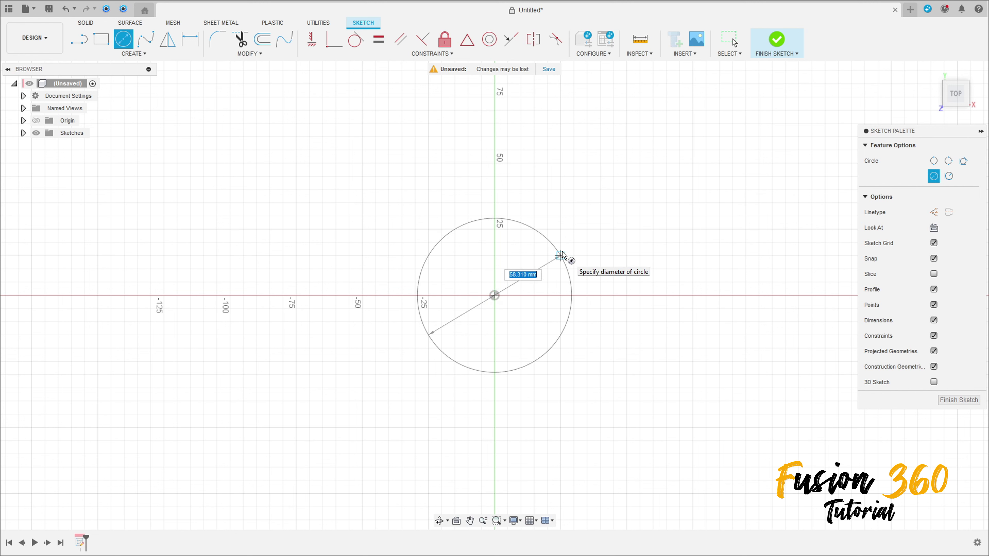
pyautogui.press('Tab')
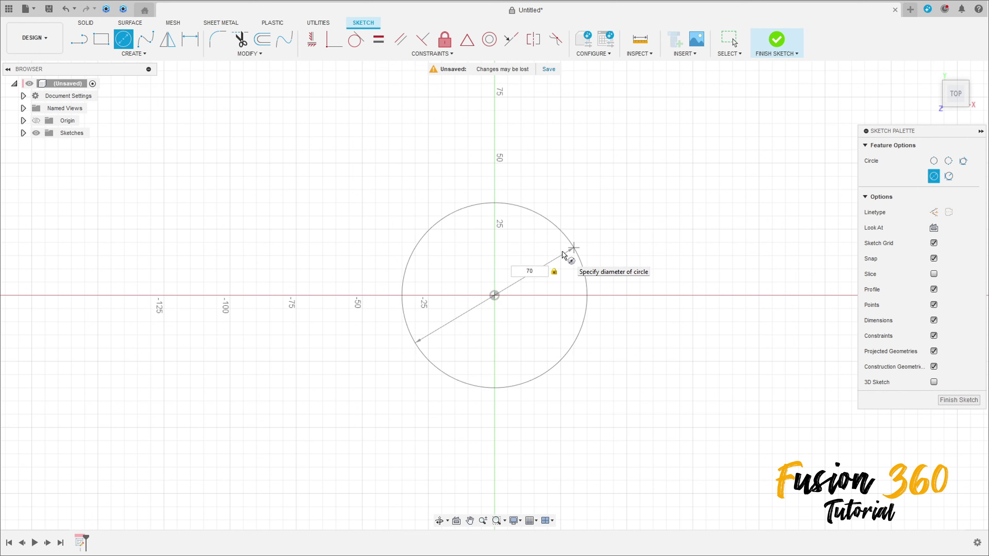
pyautogui.press('Return')
pyautogui.click(776, 41)
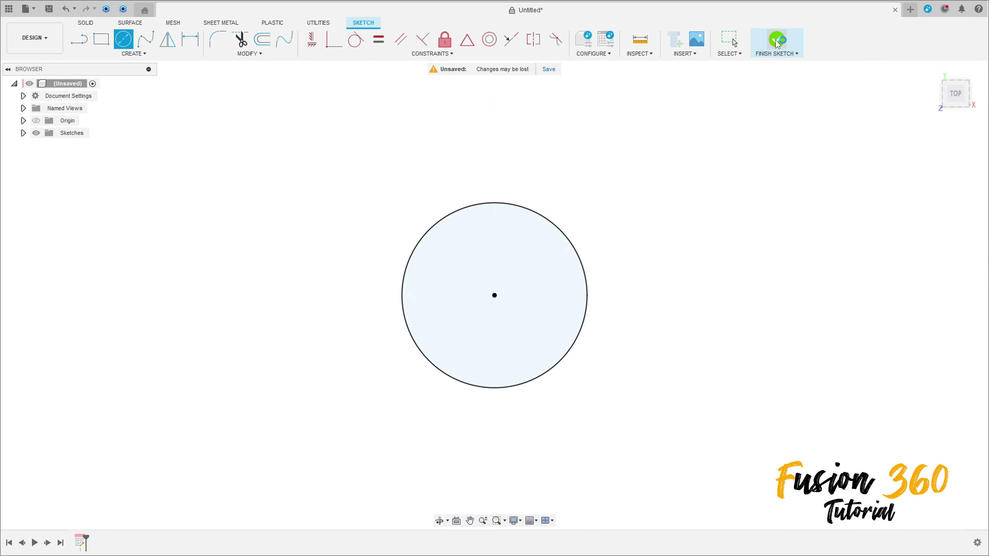
# Extrude the circle 100 mm upward as a new body.
pyautogui.click(101, 39)
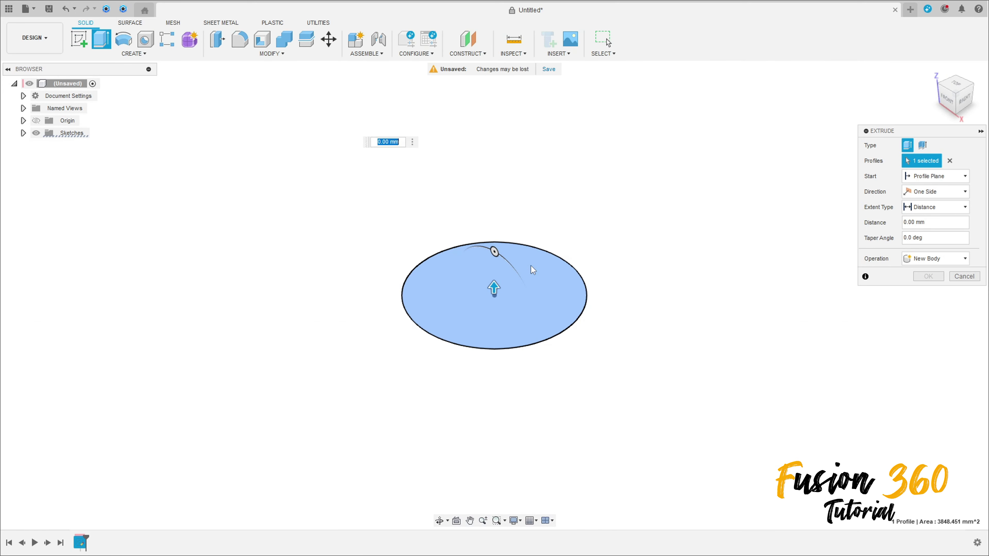
pyautogui.moveTo(487, 292); pyautogui.dragTo(500, 167)
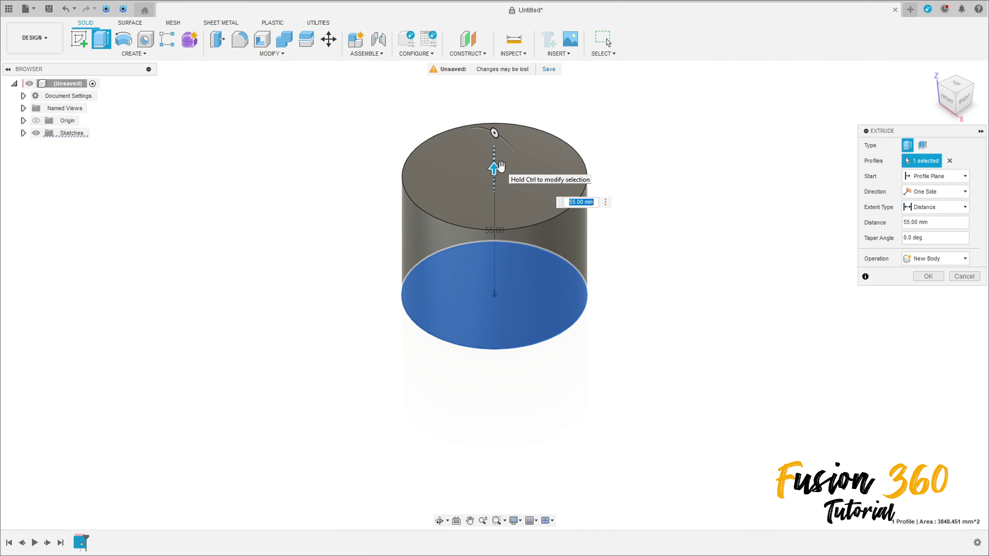
pyautogui.write('100')
pyautogui.press('Return')
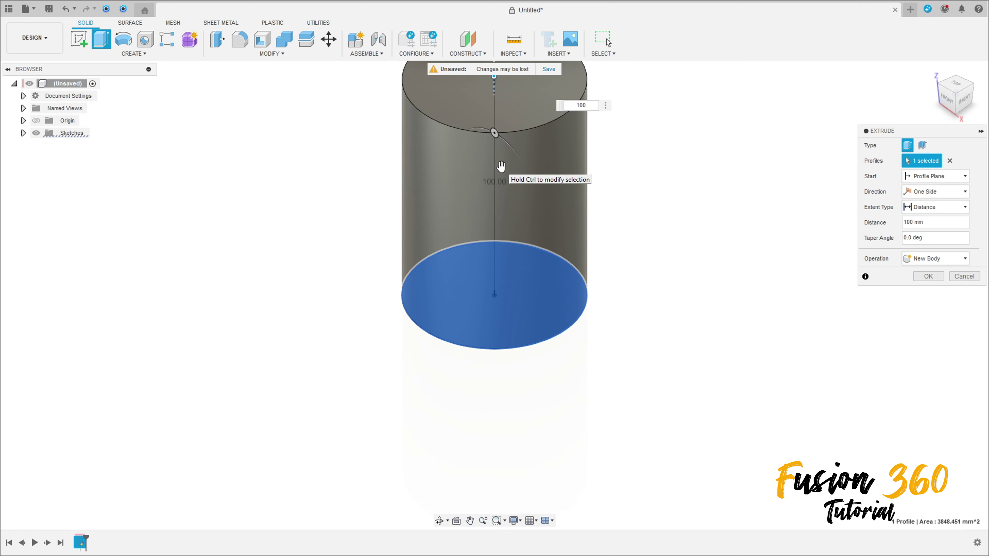
pyautogui.click(929, 276)
# Create an offset plane at -20 mm from the cylinder's top face.
pyautogui.moveTo(728, 269); pyautogui.dragTo(679, 366, button='middle')
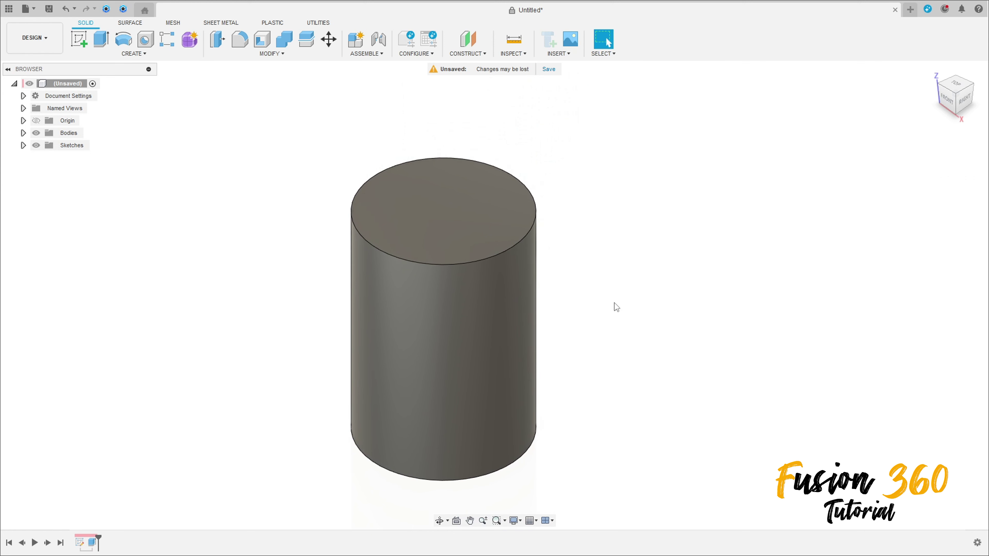
pyautogui.click(470, 38)
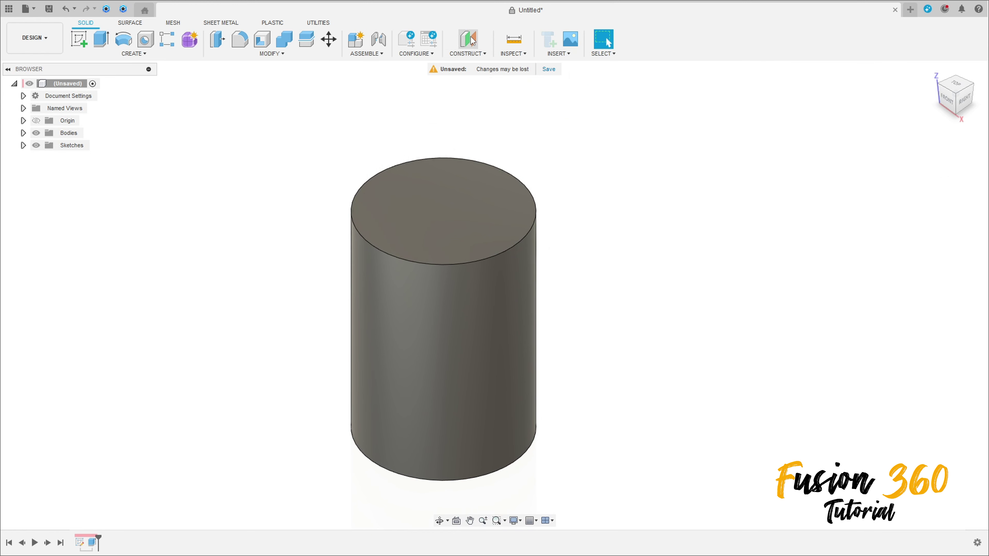
pyautogui.click(450, 214)
pyautogui.moveTo(443, 201); pyautogui.dragTo(441, 243)
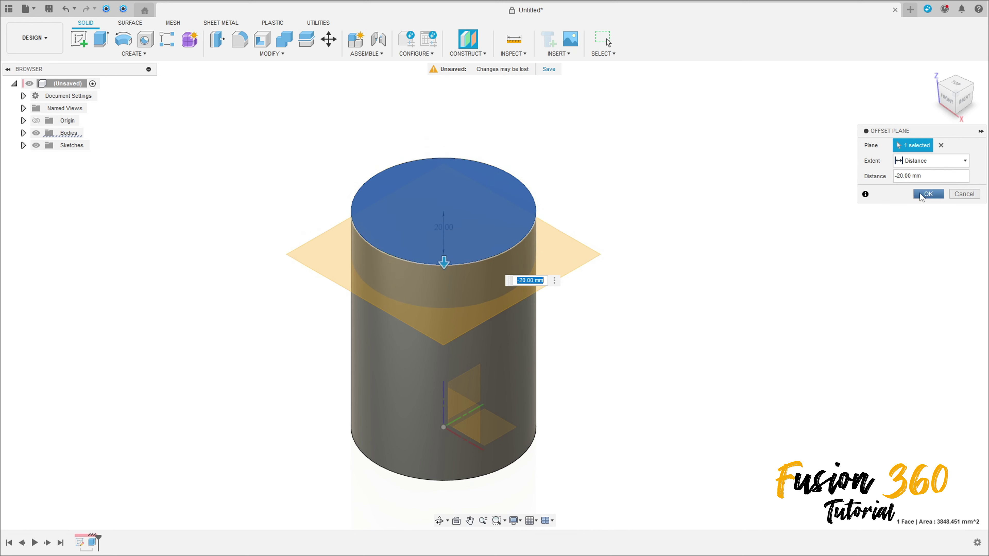
pyautogui.click(928, 194)
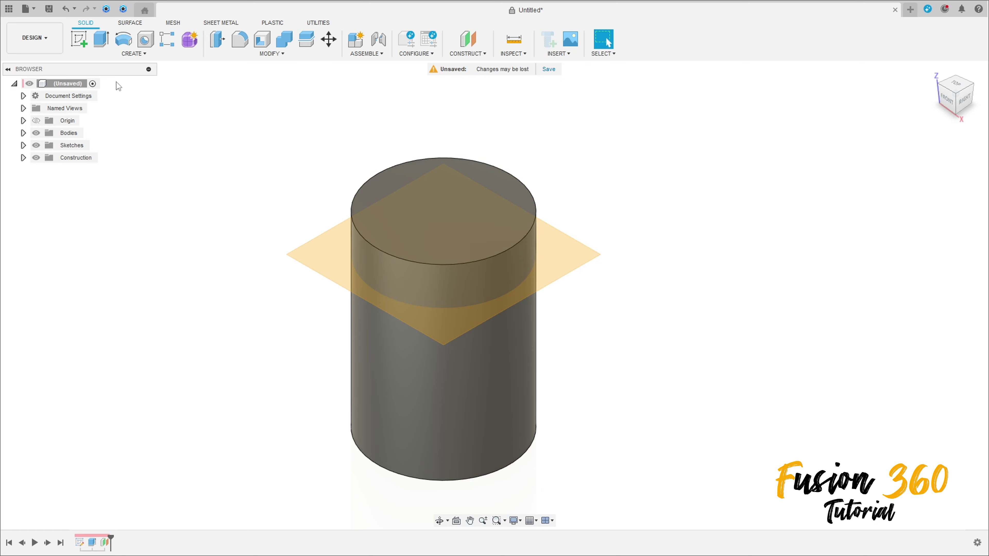
# On the offset plane, sketch a horizontal line about 58 mm long running outward from about 30 mm beside the cylinder's axis.
pyautogui.click(80, 41)
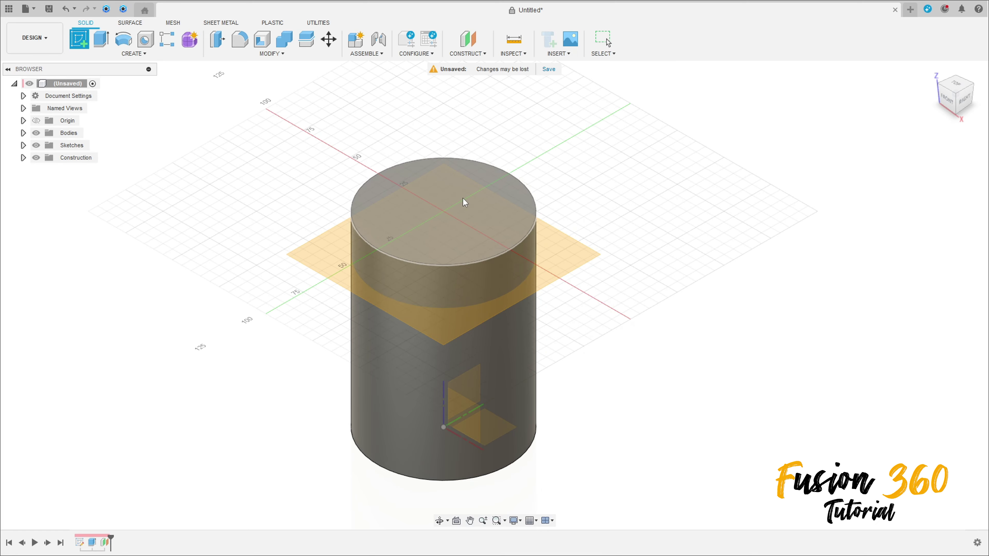
pyautogui.click(569, 251)
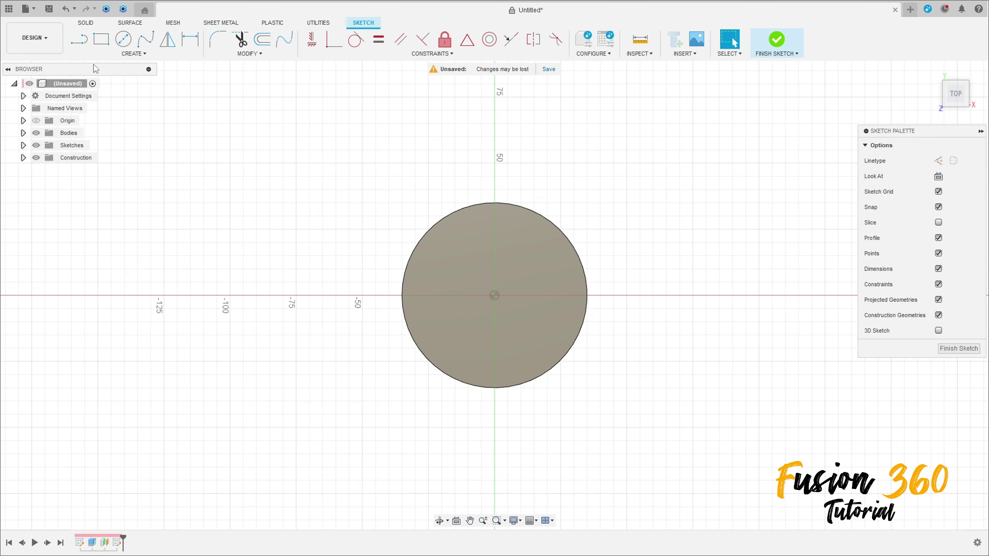
pyautogui.click(82, 42)
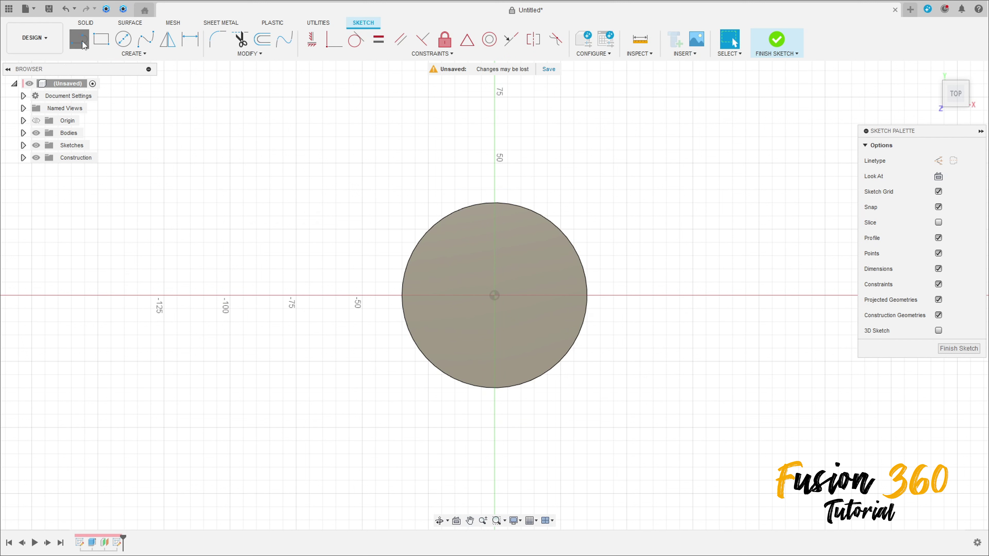
pyautogui.click(575, 295)
pyautogui.click(729, 296)
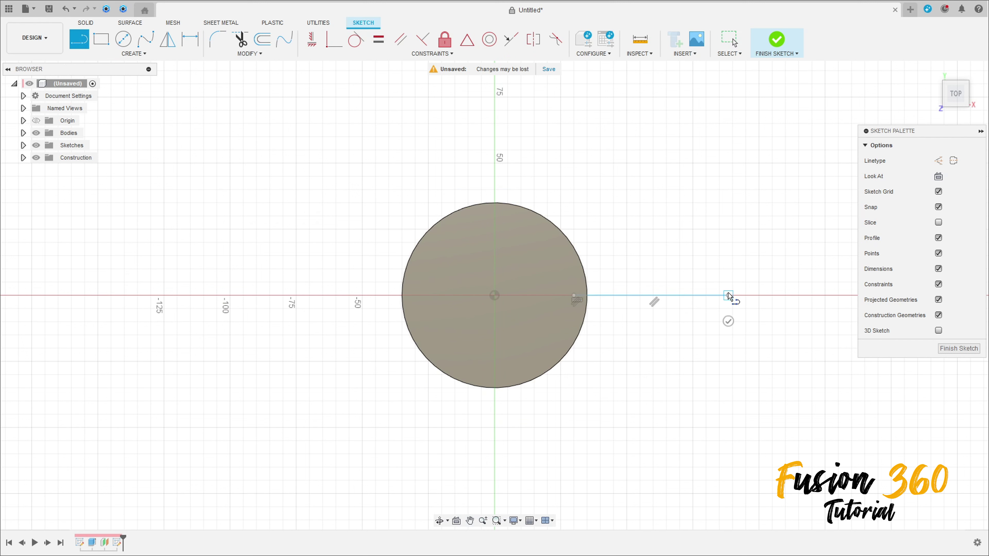
pyautogui.click(728, 321)
# Dimension the line's inner endpoint at 34 mm from the origin.
pyautogui.press('d')
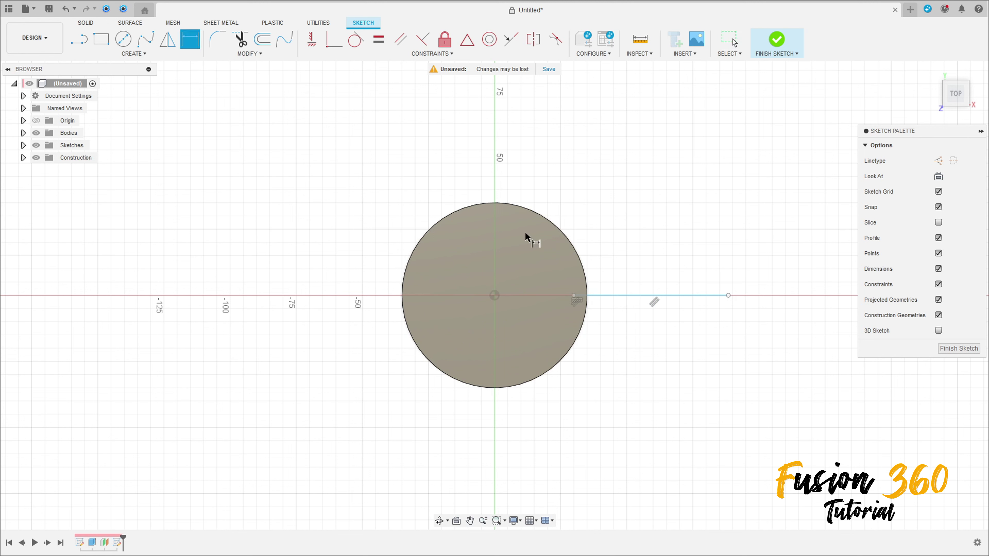
pyautogui.click(574, 296)
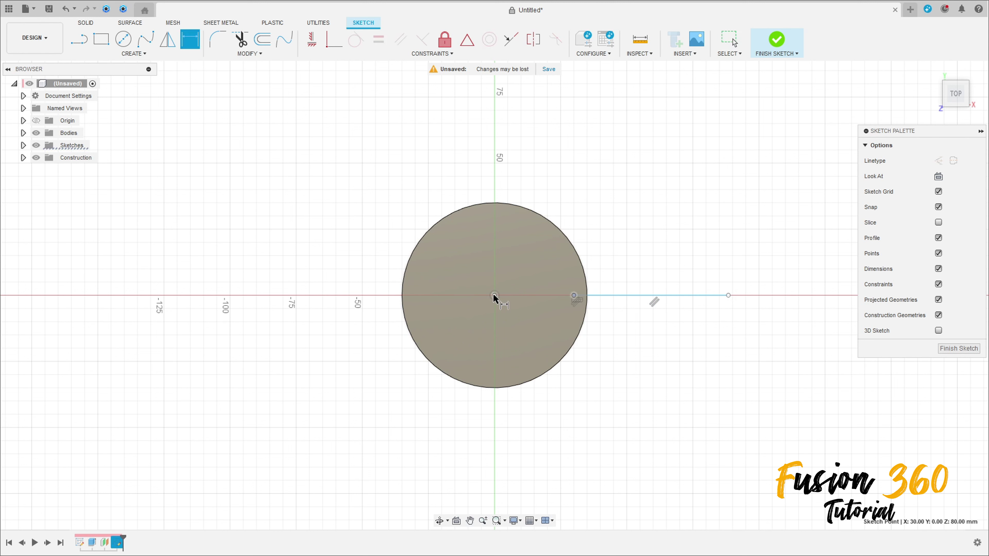
pyautogui.click(494, 296)
pyautogui.click(533, 193)
pyautogui.write('3')
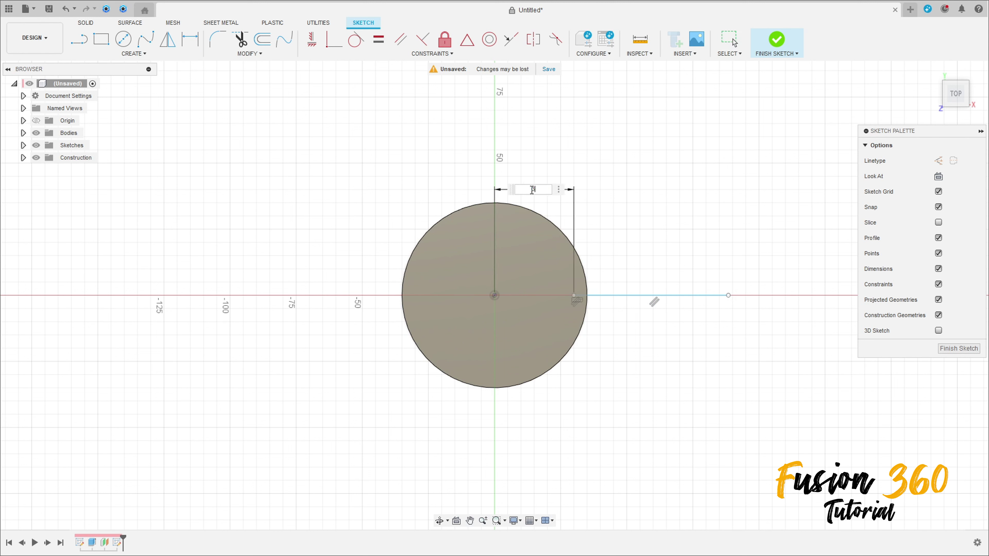
pyautogui.write('4')
pyautogui.press('Return')
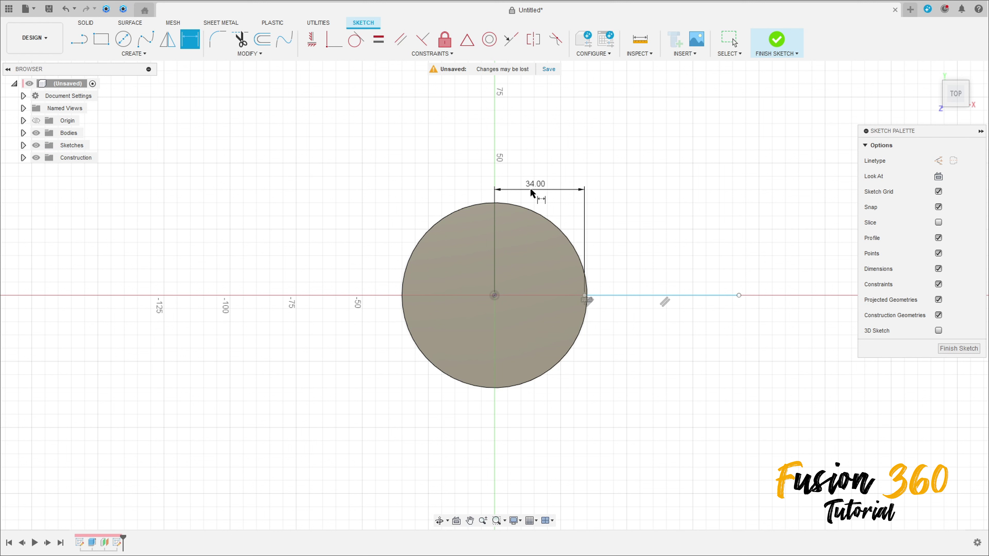
# Dimension the line's outer endpoint at 140 mm from the origin.
pyautogui.click(740, 294)
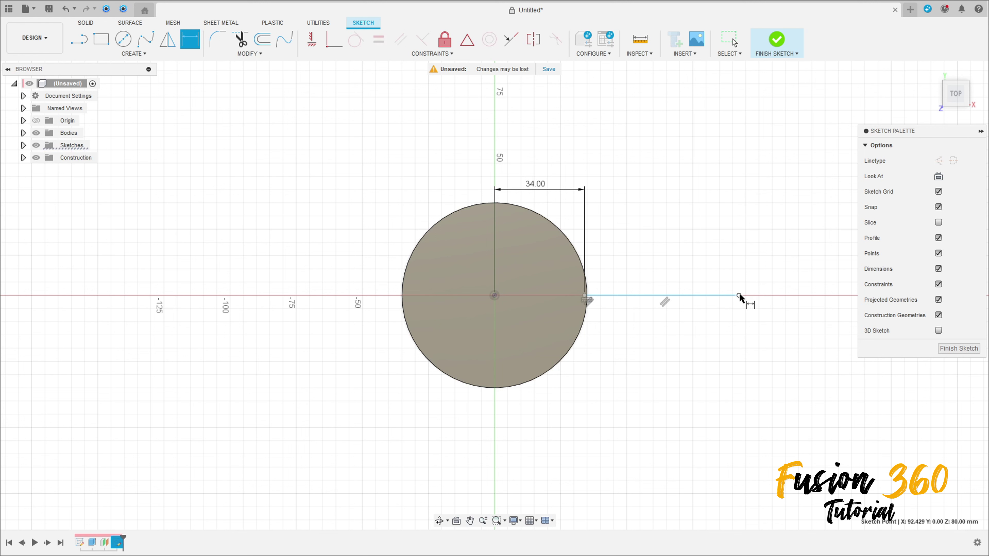
pyautogui.click(495, 296)
pyautogui.click(582, 124)
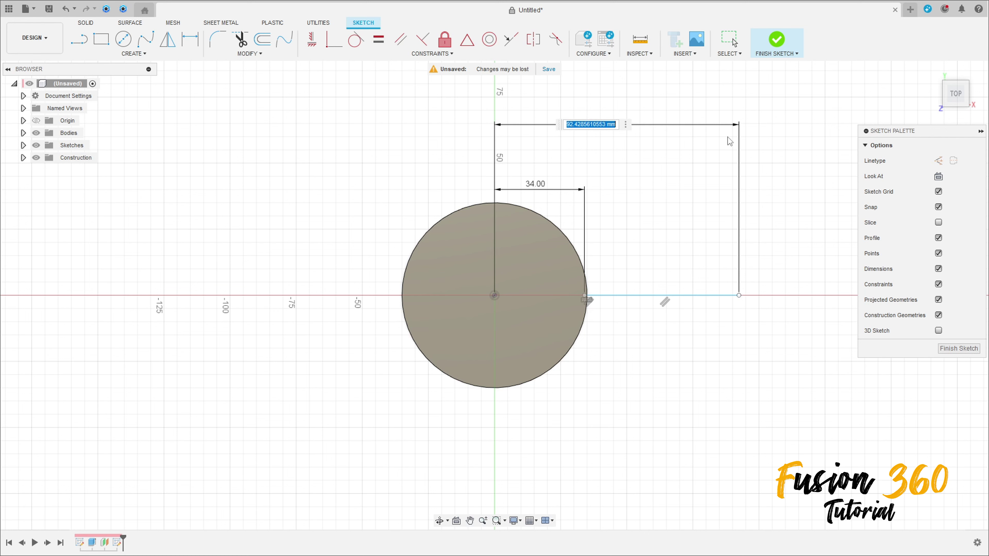
pyautogui.write('140')
pyautogui.press('Return')
# Align the line's inner endpoint with the origin using a Horizontal/Vertical constraint and finish the sketch.
pyautogui.scroll(-2, 653, 305)
pyautogui.moveTo(653, 308); pyautogui.dragTo(565, 310, button='middle')
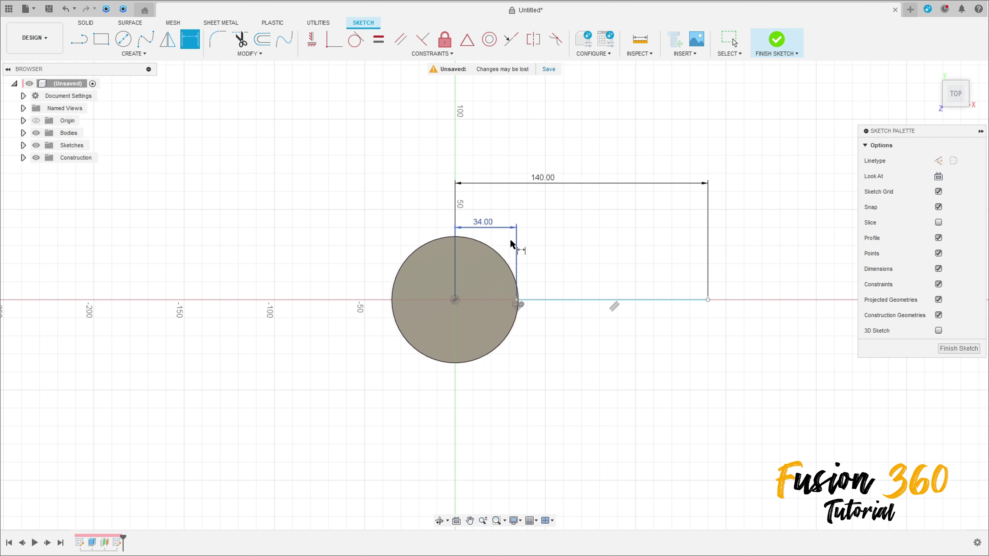
pyautogui.click(311, 39)
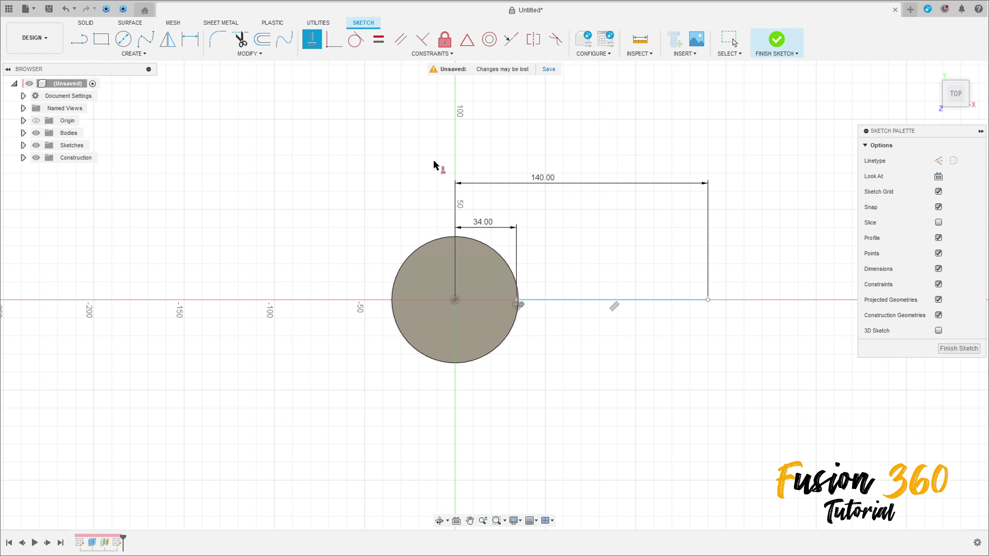
pyautogui.click(516, 301)
pyautogui.click(455, 301)
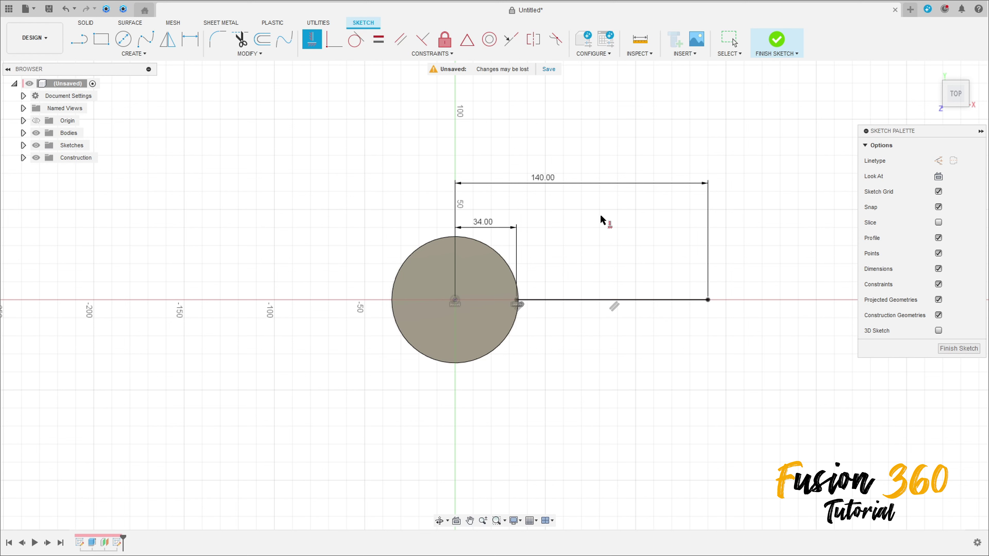
pyautogui.click(780, 46)
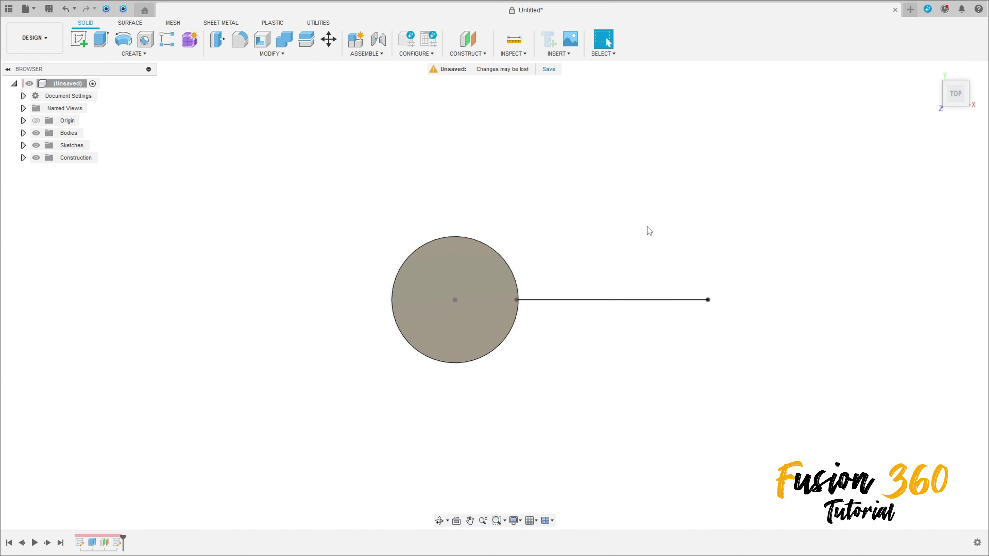
# On the front vertical plane, sketch a 50 mm vertical line downward on the cylinder's axis, starting level with the horizontal line.
pyautogui.moveTo(647, 227)
pyautogui.keyDown('shift'); pyautogui.mouseDown(button='middle')
pyautogui.moveTo(596, 170)
pyautogui.moveTo(587, 180)
pyautogui.mouseUp(button='middle'); pyautogui.keyUp('shift')
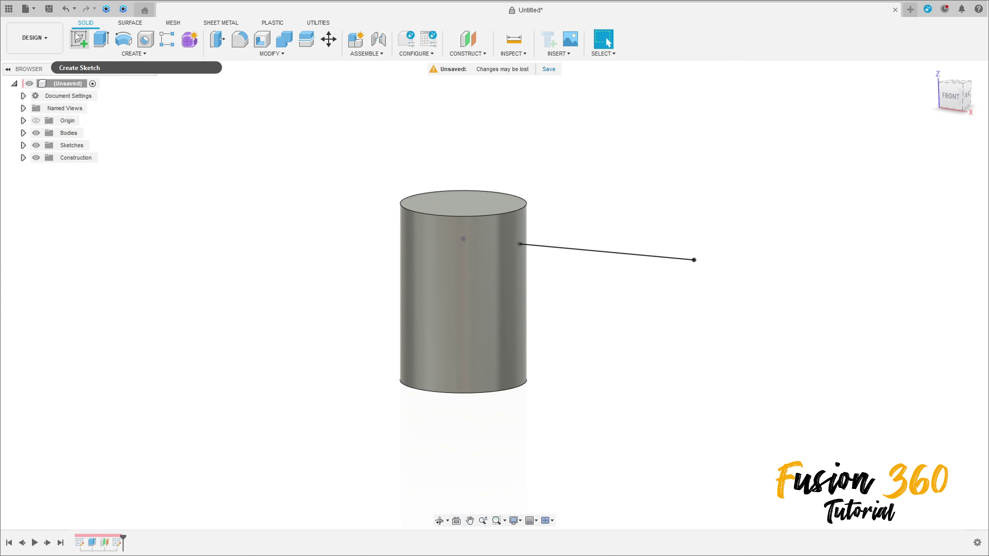
pyautogui.click(85, 46)
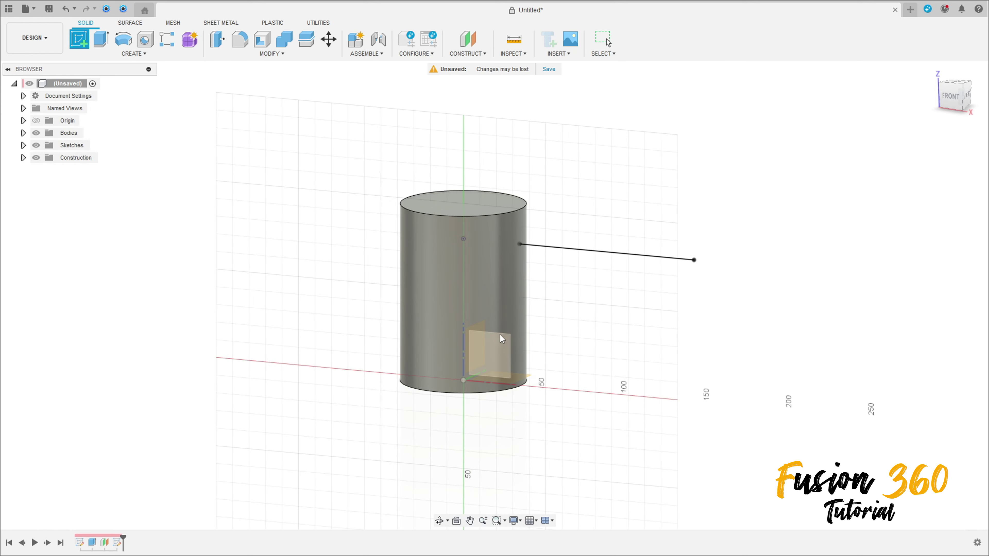
pyautogui.click(499, 349)
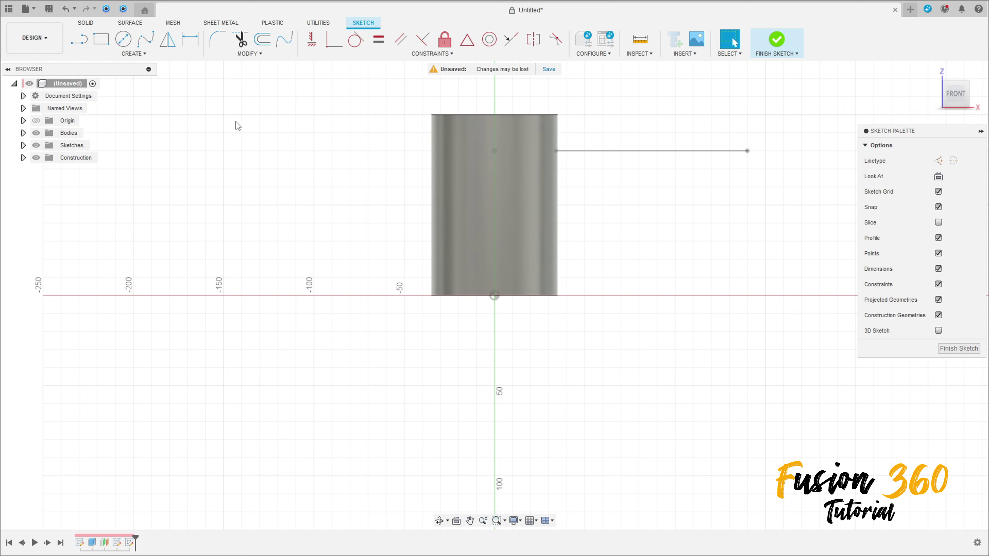
pyautogui.click(80, 40)
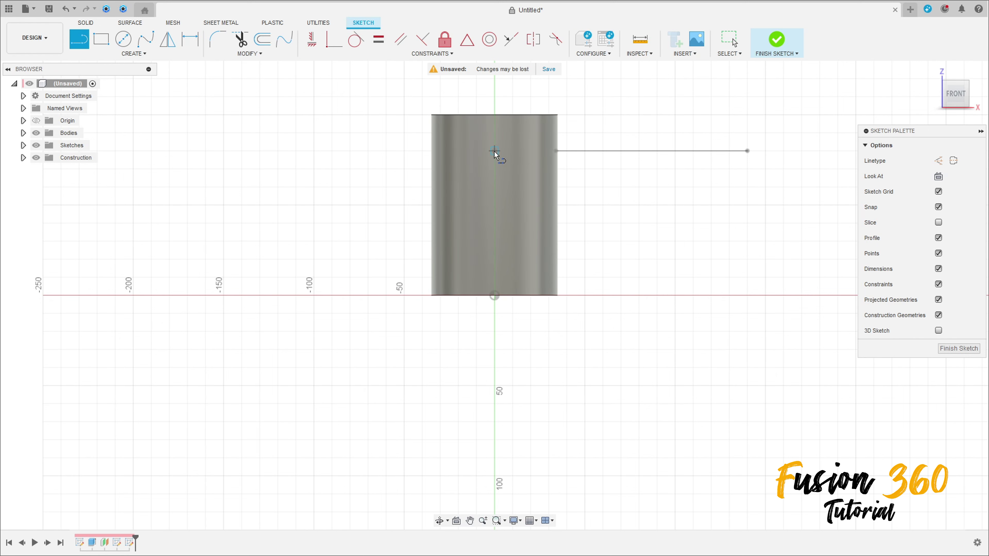
pyautogui.scroll(4, 497, 164)
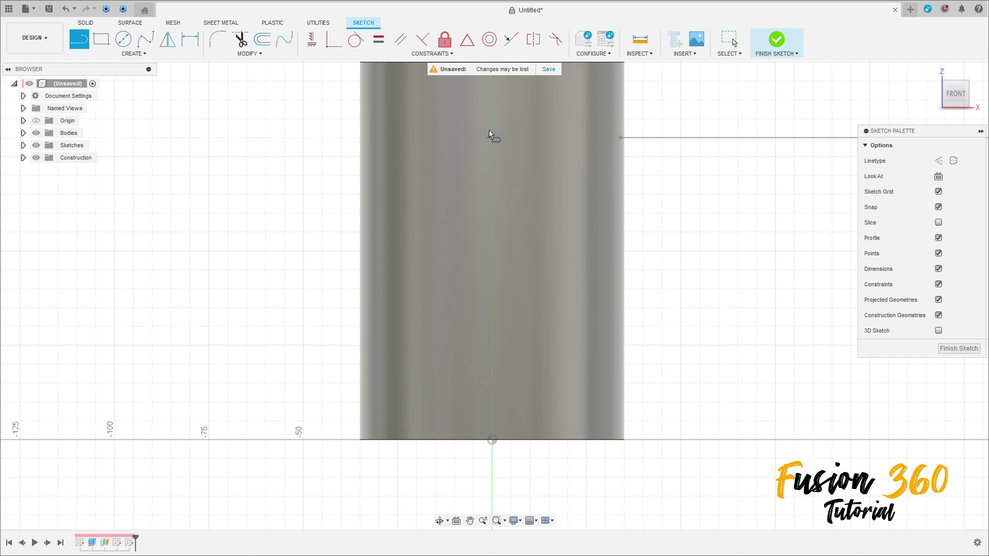
pyautogui.click(492, 137)
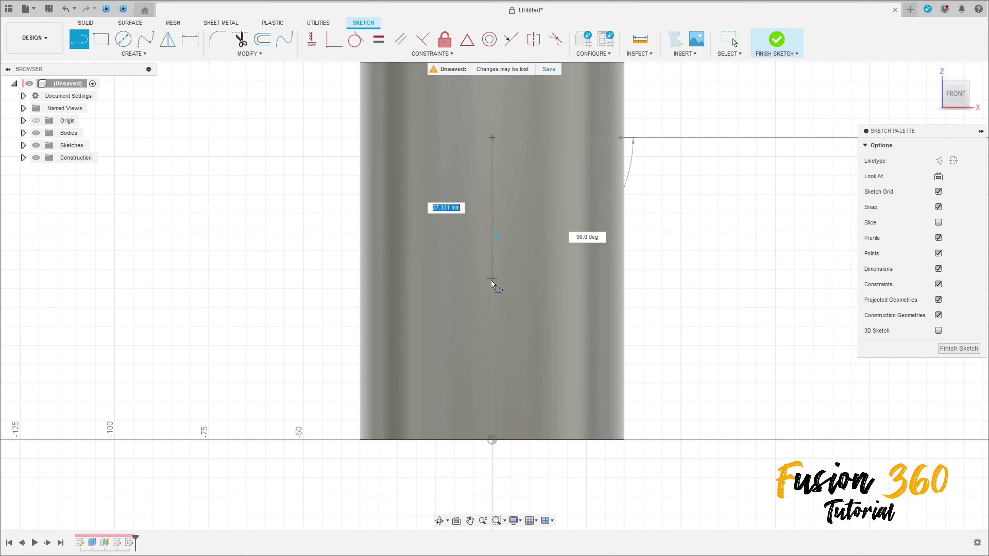
pyautogui.write('50')
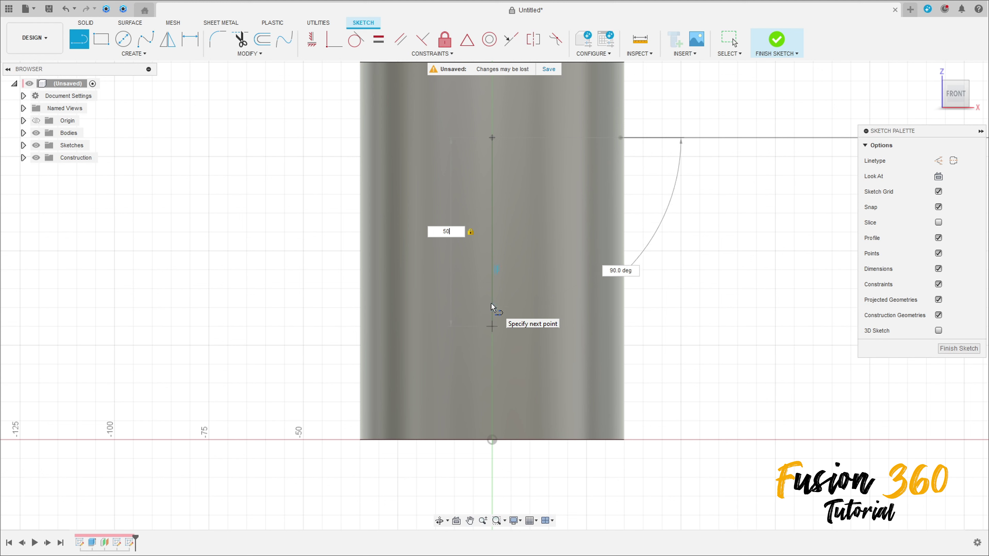
pyautogui.press('Return')
pyautogui.press('Escape')
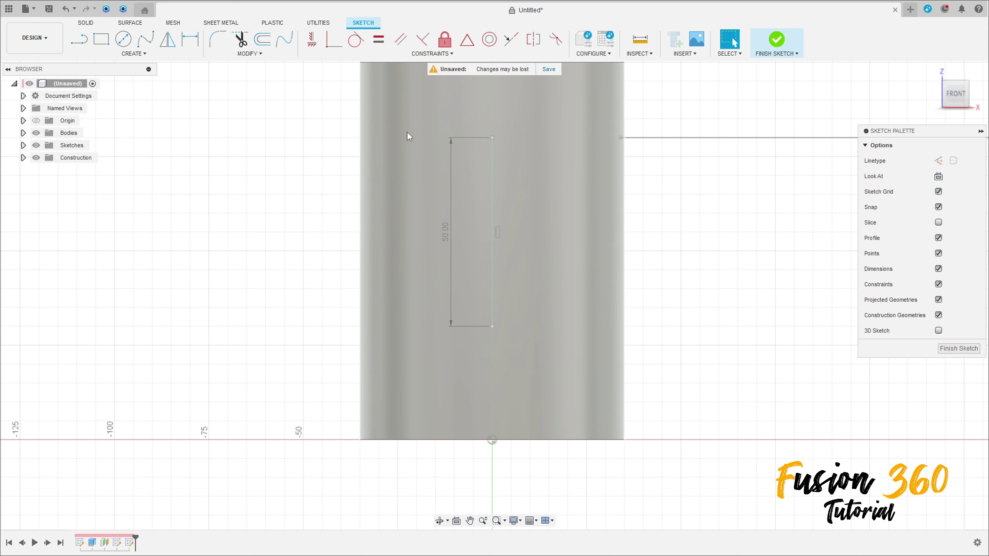
# Align the vertical line's upper endpoint with the horizontal line's inner endpoint using a Horizontal/Vertical constraint.
pyautogui.click(312, 39)
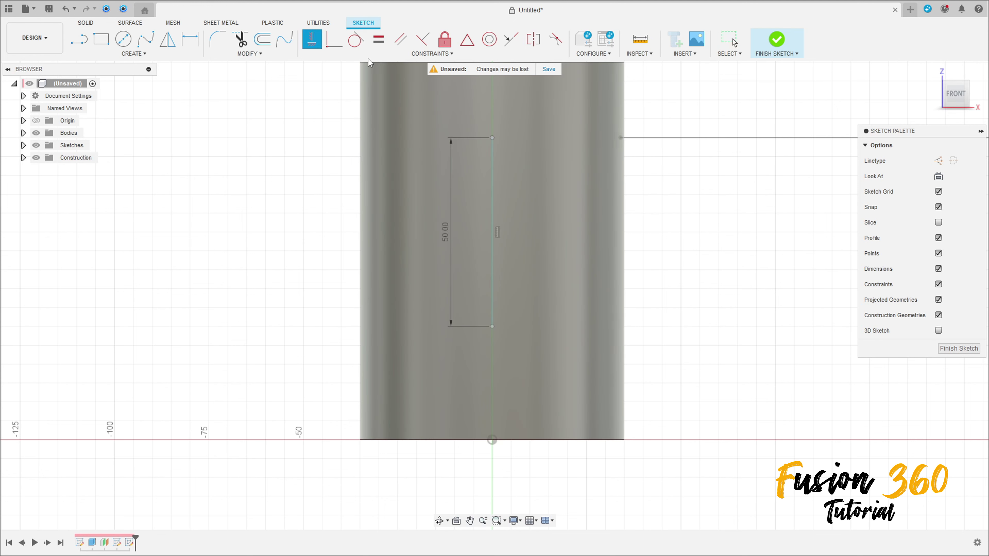
pyautogui.click(492, 138)
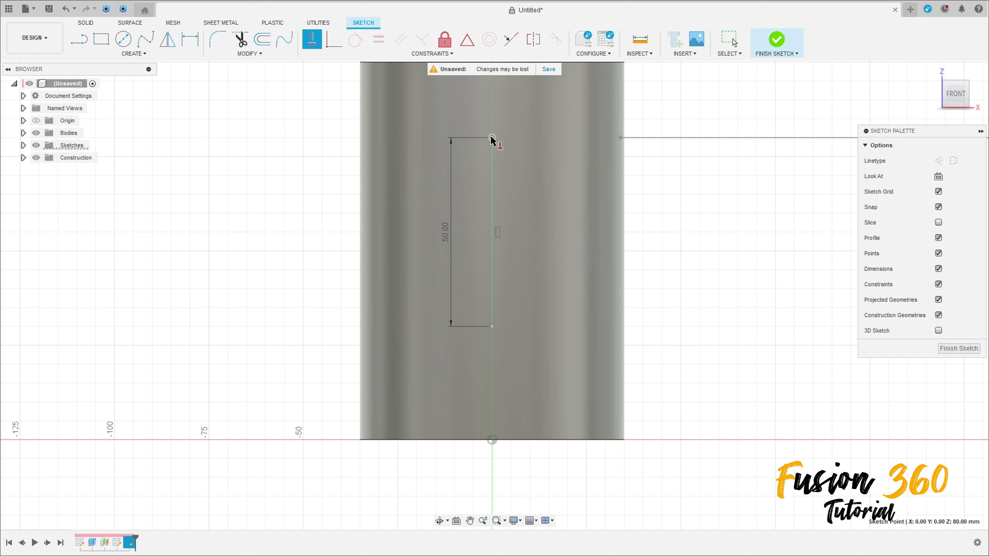
pyautogui.click(621, 138)
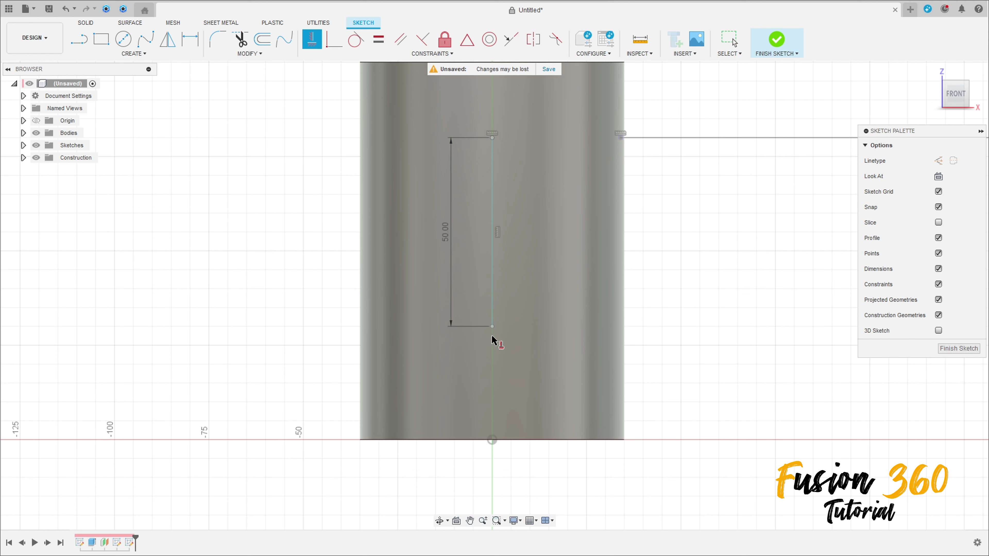
# Align the vertical line's lower endpoint with the origin using a Horizontal/Vertical constraint and finish the sketch.
pyautogui.click(492, 327)
pyautogui.click(493, 440)
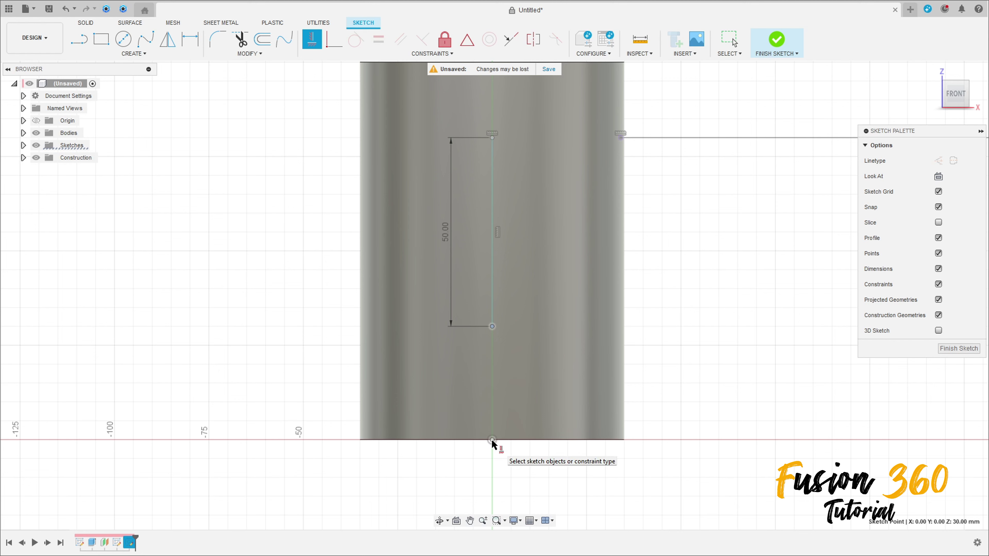
pyautogui.scroll(-3, 685, 279)
pyautogui.moveTo(686, 276); pyautogui.dragTo(543, 314, button='middle')
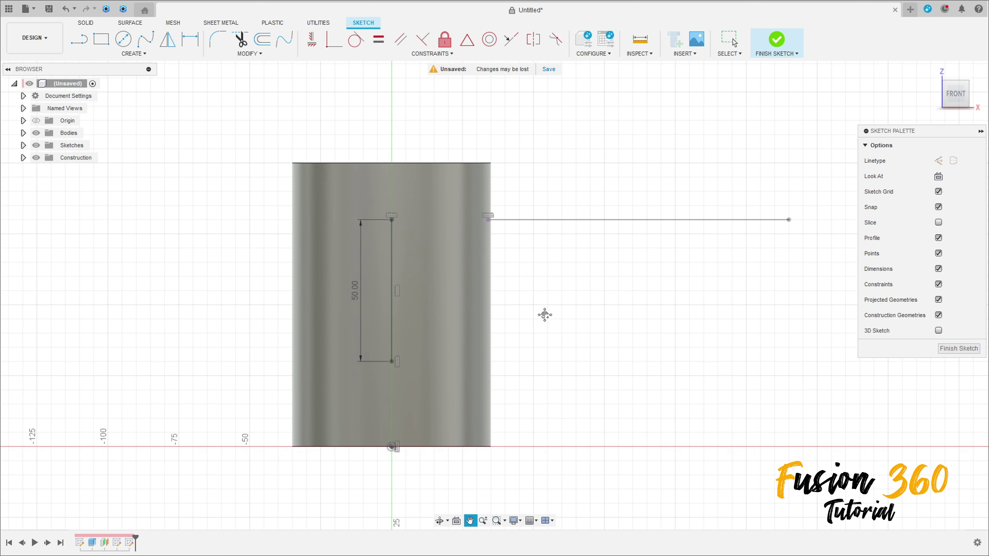
pyautogui.press('h')
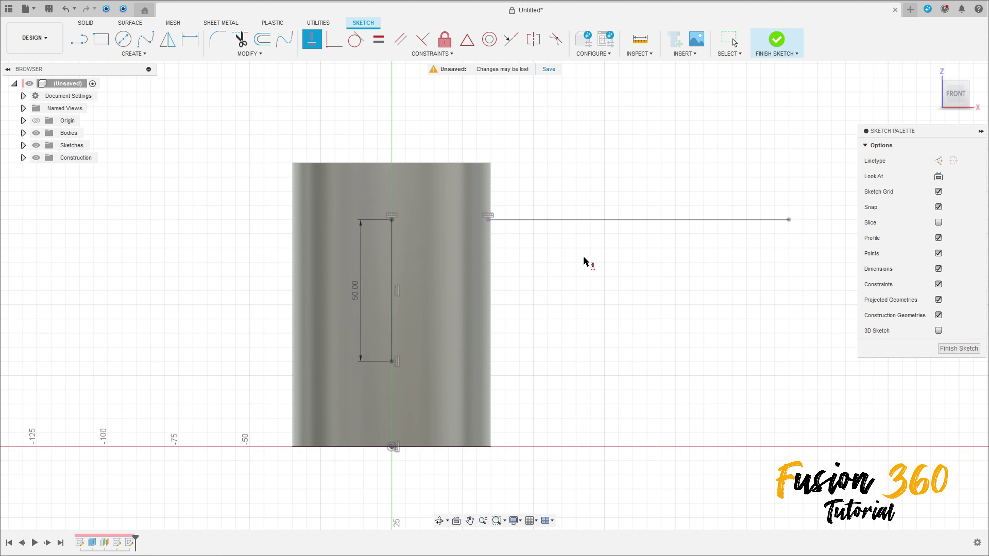
pyautogui.click(776, 42)
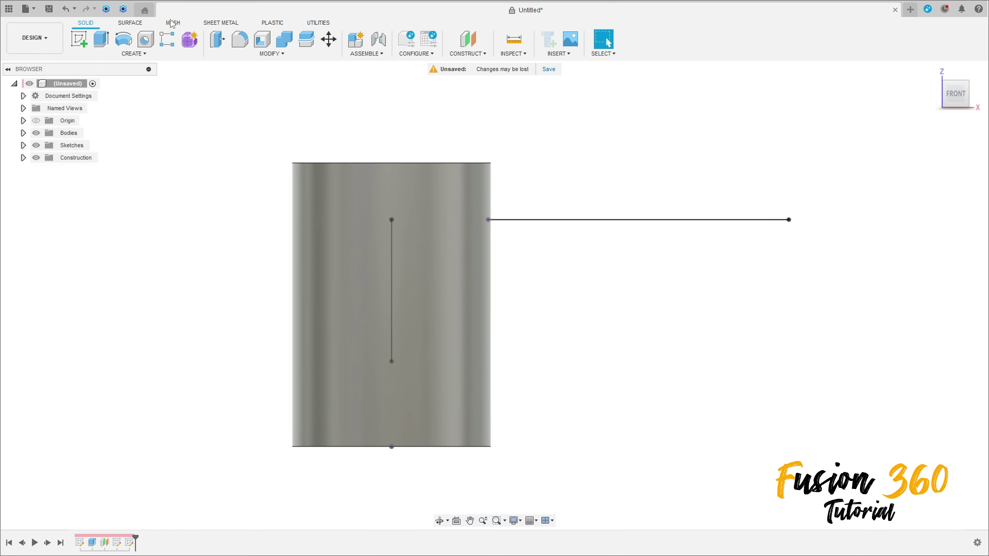
# Set up a single-path surface Sweep with the horizontal line as profile and the 50 mm vertical line as path.
pyautogui.click(130, 24)
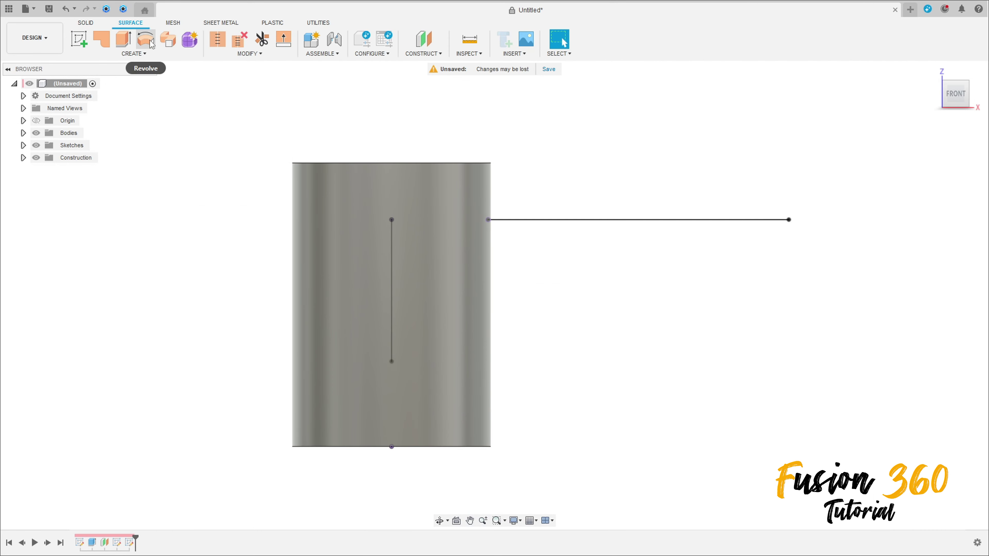
pyautogui.click(169, 40)
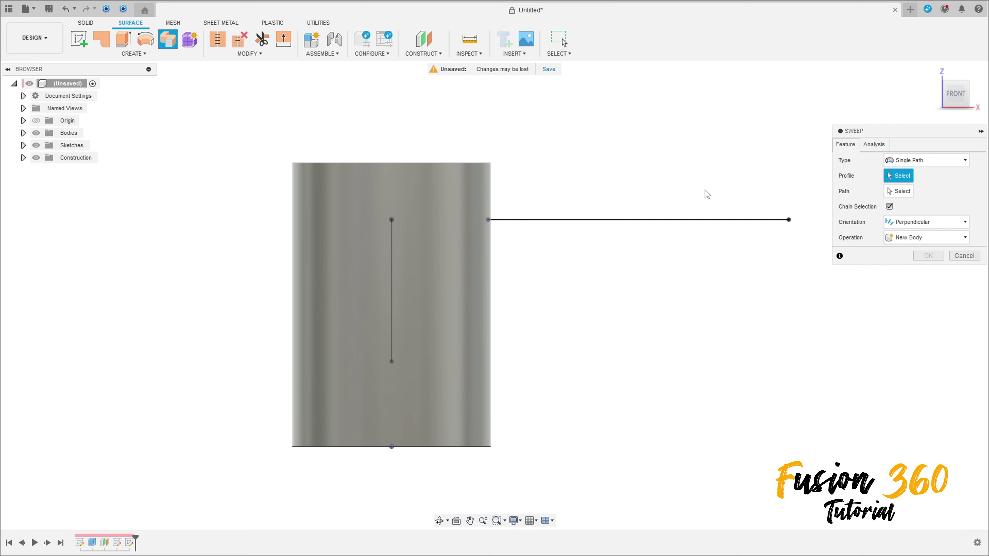
pyautogui.click(624, 220)
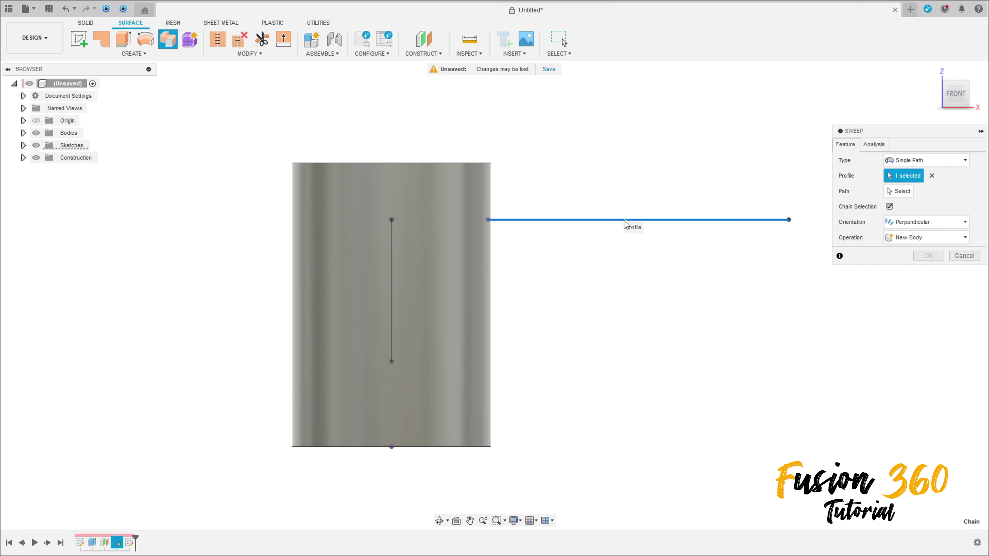
pyautogui.click(898, 191)
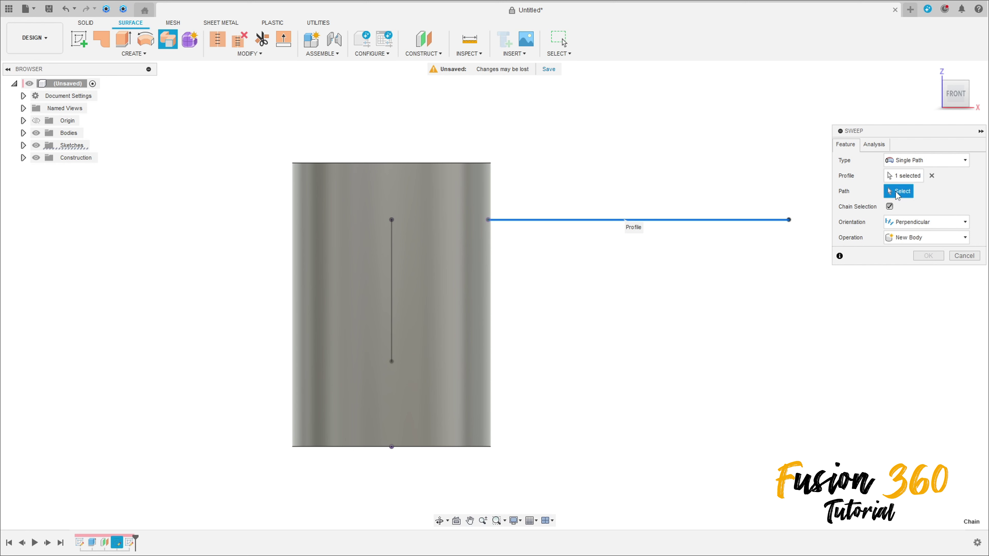
pyautogui.click(393, 269)
pyautogui.scroll(-1, 667, 297)
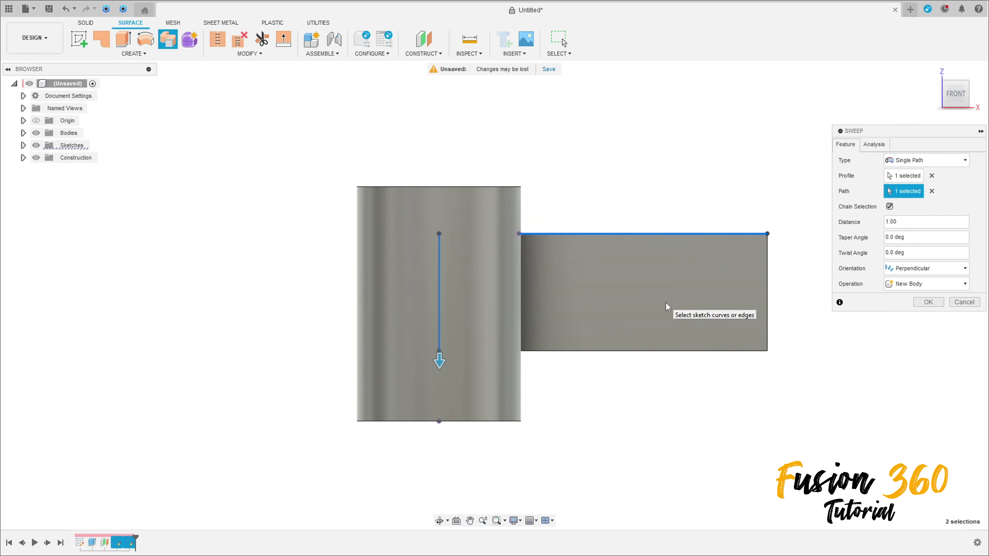
pyautogui.keyDown('shift'); pyautogui.moveTo(666, 303); pyautogui.dragTo(624, 316, button='middle'); pyautogui.keyUp('shift')
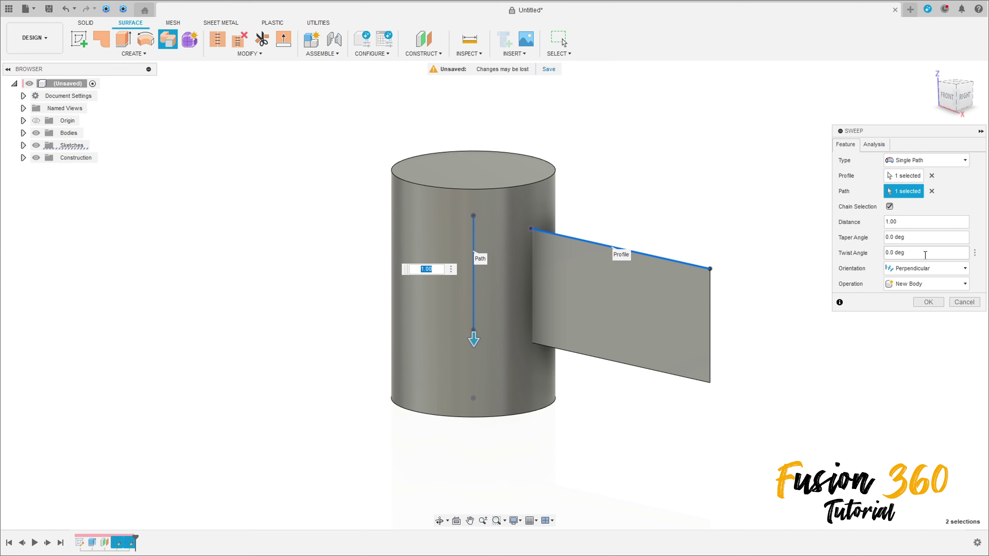
# Set the sweep's twist angle to 60 degrees and create the twisted blade surface as a new body.
pyautogui.write('60')
pyautogui.keyDown('shift'); pyautogui.moveTo(691, 296); pyautogui.dragTo(723, 294, button='middle'); pyautogui.keyUp('shift')
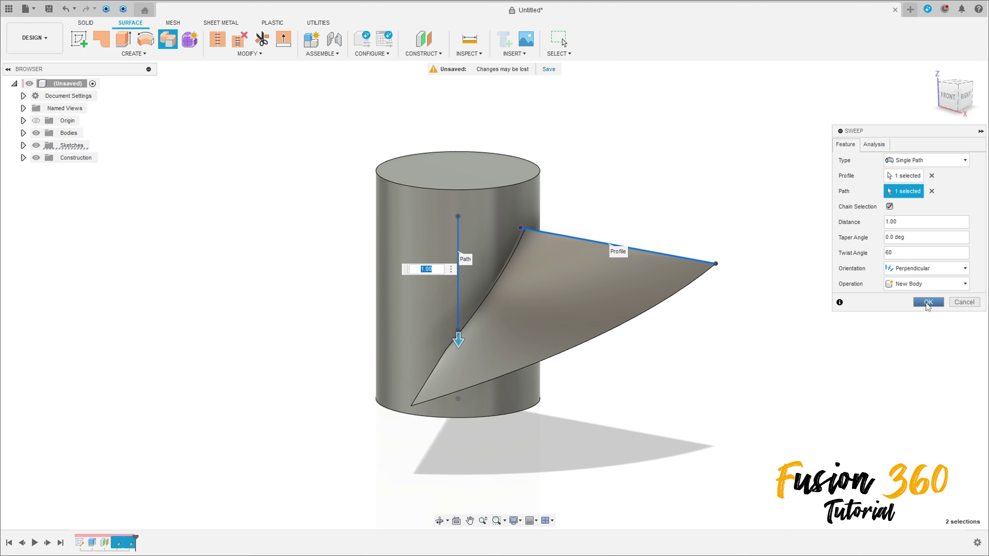
pyautogui.click(927, 284)
pyautogui.click(927, 294)
pyautogui.click(928, 302)
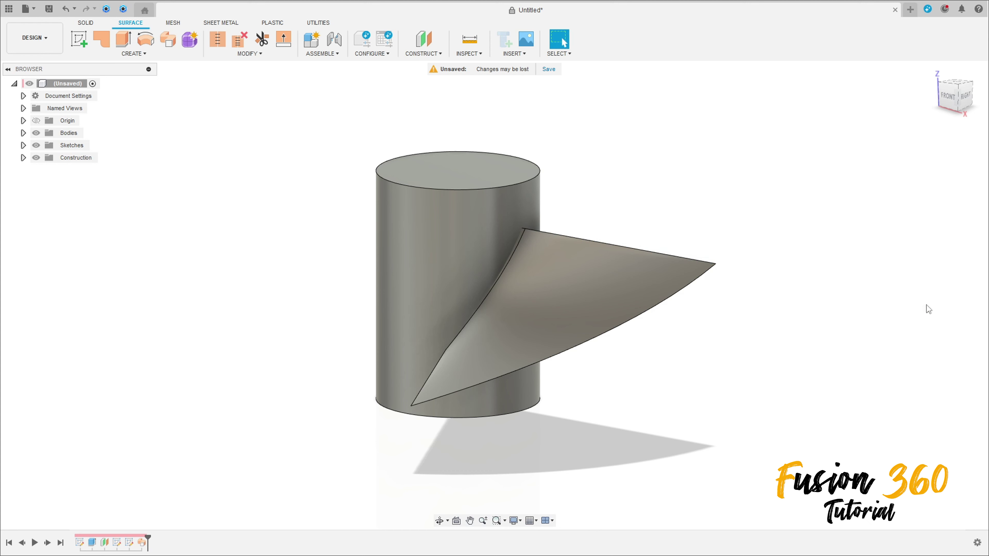
# Thicken the twisted blade surface symmetrically with a 1 mm thickness, using the Join operation.
pyautogui.moveTo(728, 337)
pyautogui.keyDown('shift'); pyautogui.mouseDown(button='middle')
pyautogui.moveTo(764, 316)
pyautogui.moveTo(757, 327)
pyautogui.moveTo(725, 327)
pyautogui.mouseUp(button='middle'); pyautogui.keyUp('shift')
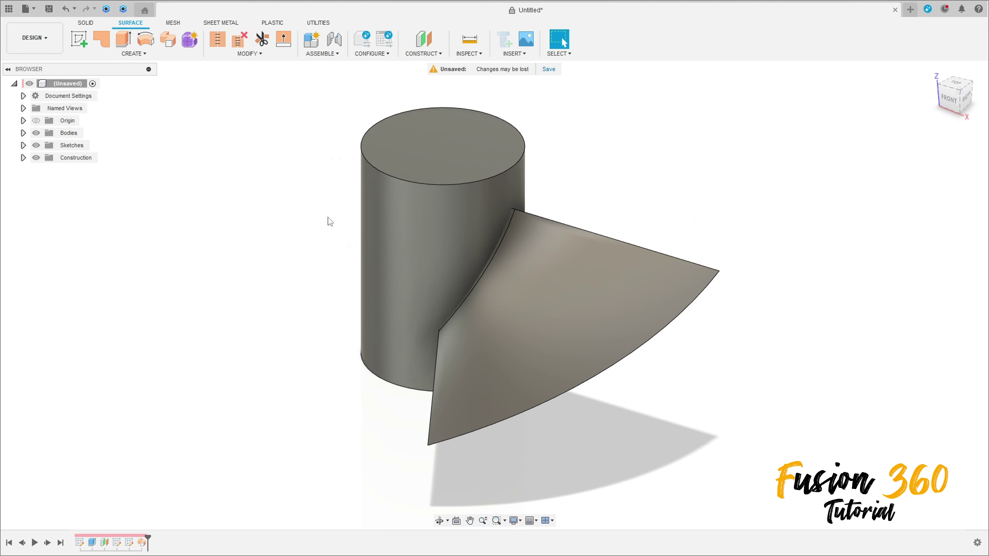
pyautogui.click(144, 55)
pyautogui.click(115, 192)
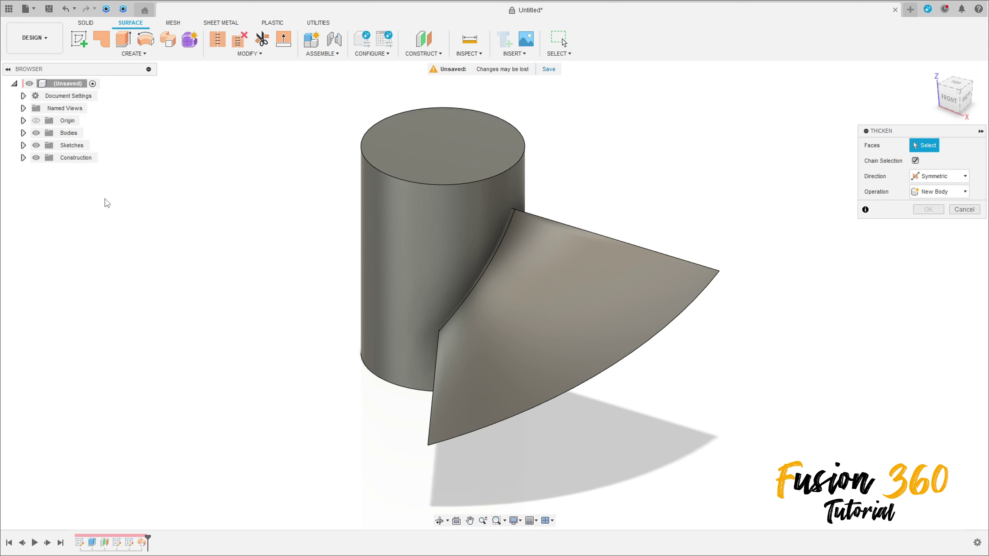
pyautogui.click(551, 299)
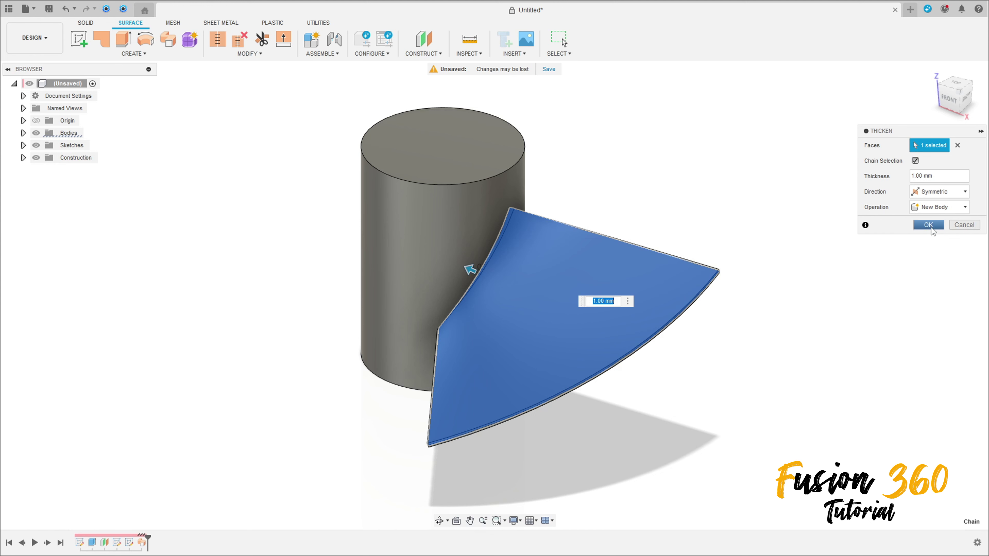
pyautogui.click(936, 207)
pyautogui.click(926, 221)
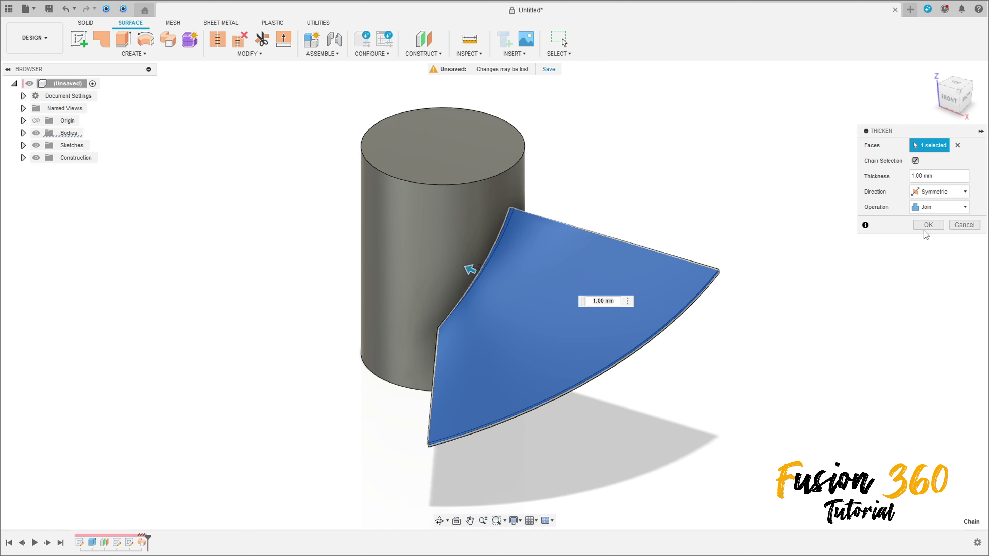
pyautogui.click(925, 228)
# Fillet the two short corner edges at the blade's outer end with a constant 35 mm radius.
pyautogui.moveTo(751, 238)
pyautogui.keyDown('shift'); pyautogui.mouseDown(button='middle')
pyautogui.moveTo(729, 230)
pyautogui.moveTo(764, 194)
pyautogui.moveTo(673, 210)
pyautogui.moveTo(672, 226)
pyautogui.moveTo(721, 227)
pyautogui.moveTo(737, 238)
pyautogui.mouseUp(button='middle'); pyautogui.keyUp('shift')
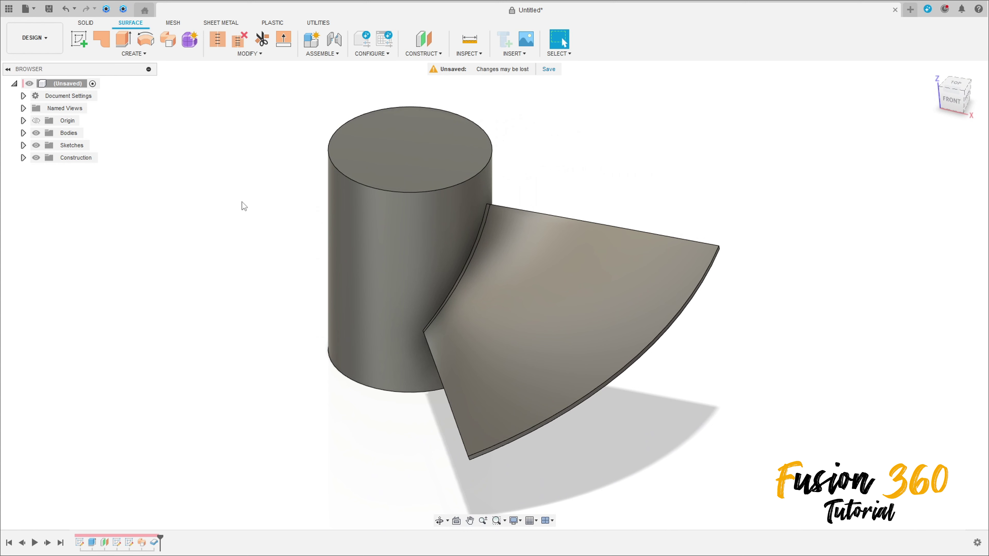
pyautogui.click(141, 52)
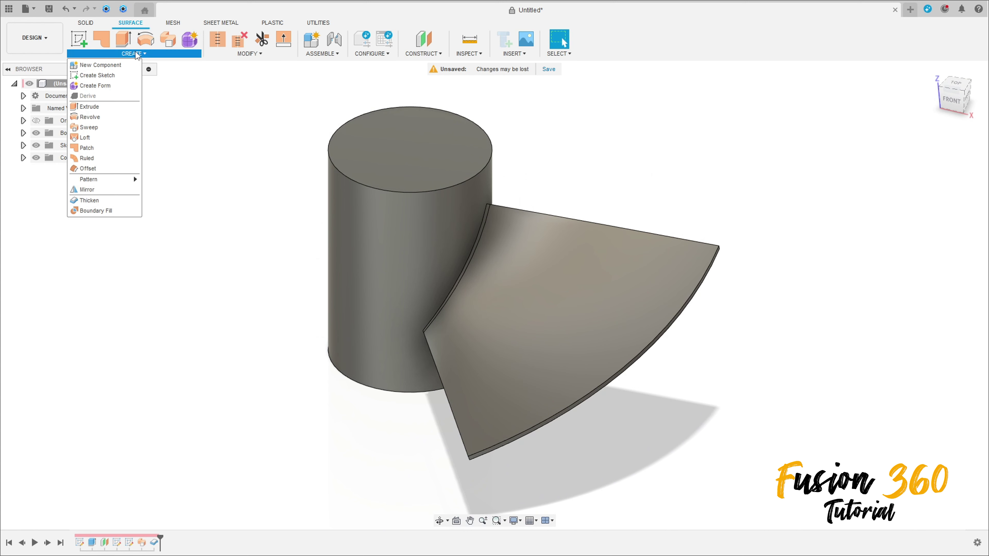
pyautogui.click(90, 25)
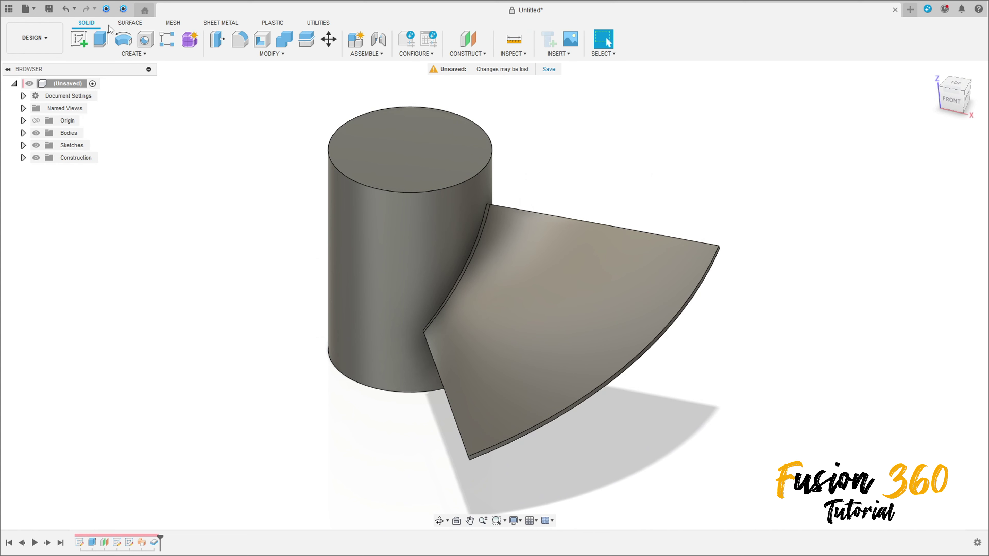
pyautogui.click(240, 39)
pyautogui.keyDown('shift'); pyautogui.moveTo(745, 211); pyautogui.dragTo(504, 280, button='middle'); pyautogui.keyUp('shift')
pyautogui.scroll(5, 506, 364)
pyautogui.click(501, 362)
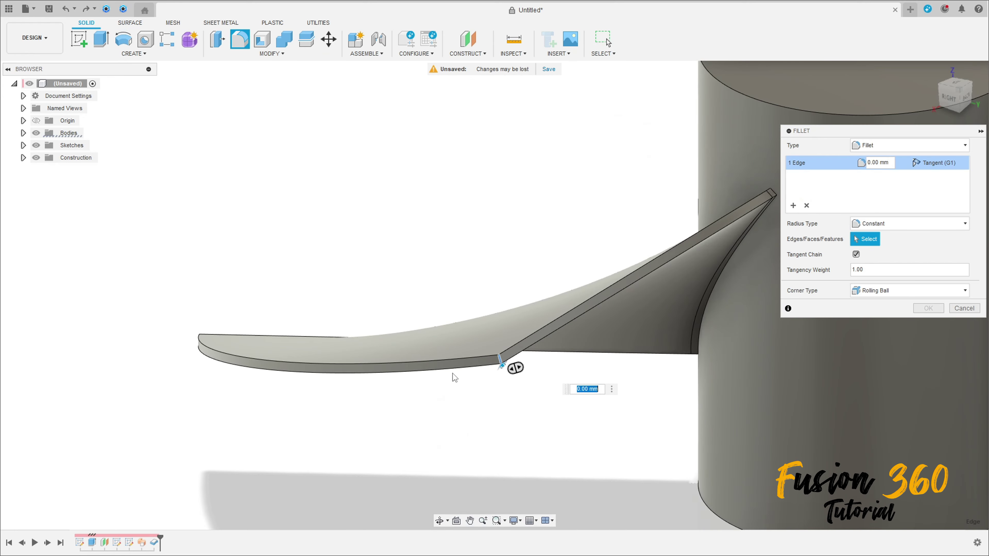
pyautogui.scroll(-3, 405, 377)
pyautogui.keyDown('shift'); pyautogui.moveTo(316, 369); pyautogui.dragTo(475, 345, button='middle'); pyautogui.keyUp('shift')
pyautogui.scroll(3, 524, 353)
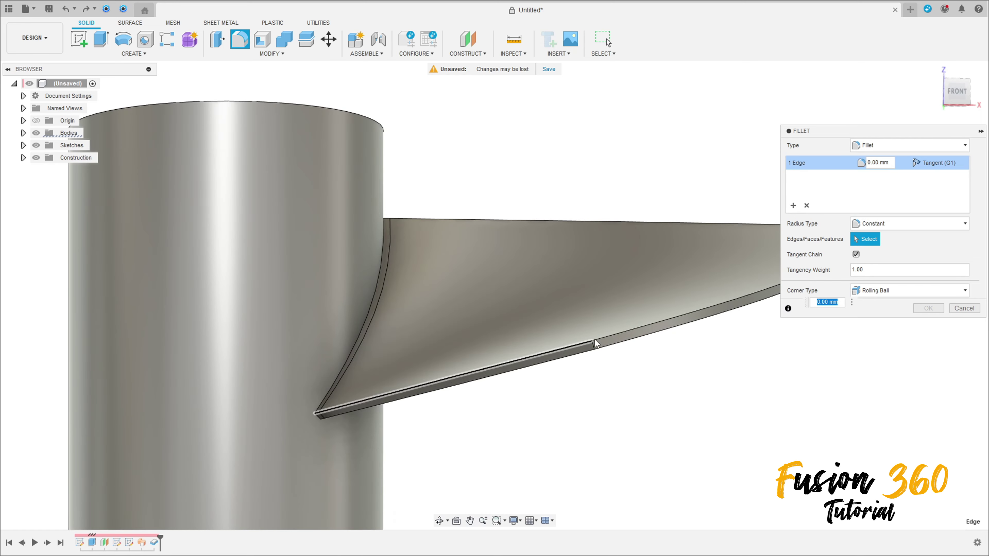
pyautogui.click(593, 345)
pyautogui.moveTo(553, 344); pyautogui.dragTo(453, 357, button='middle')
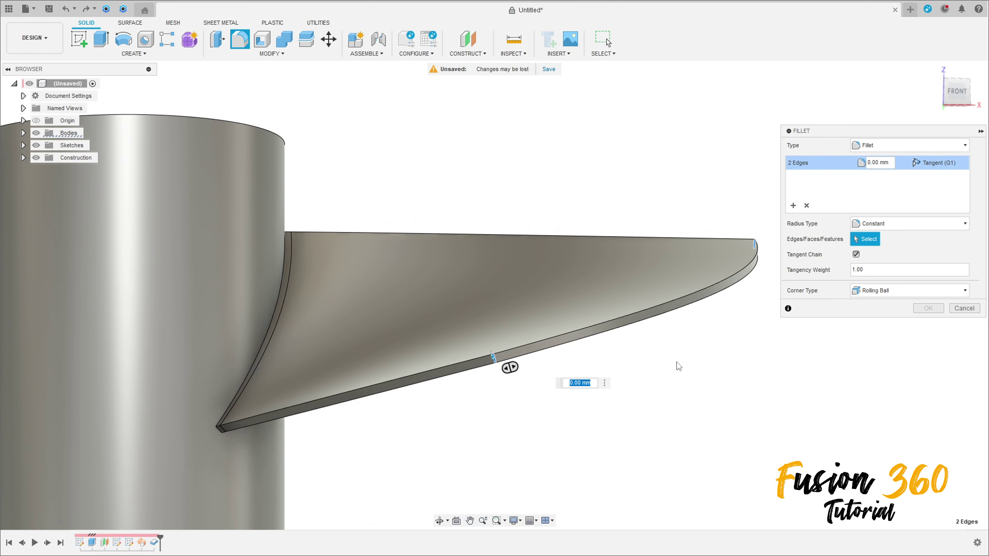
pyautogui.write('35')
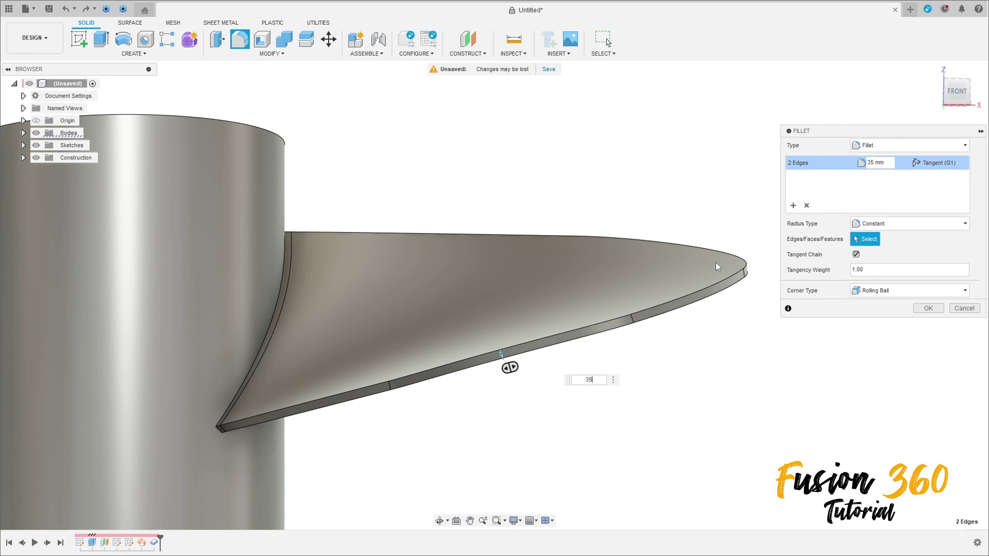
# Add a second fillet set of 3 mm on the two long edges where the blade meets the cylinder.
pyautogui.click(794, 206)
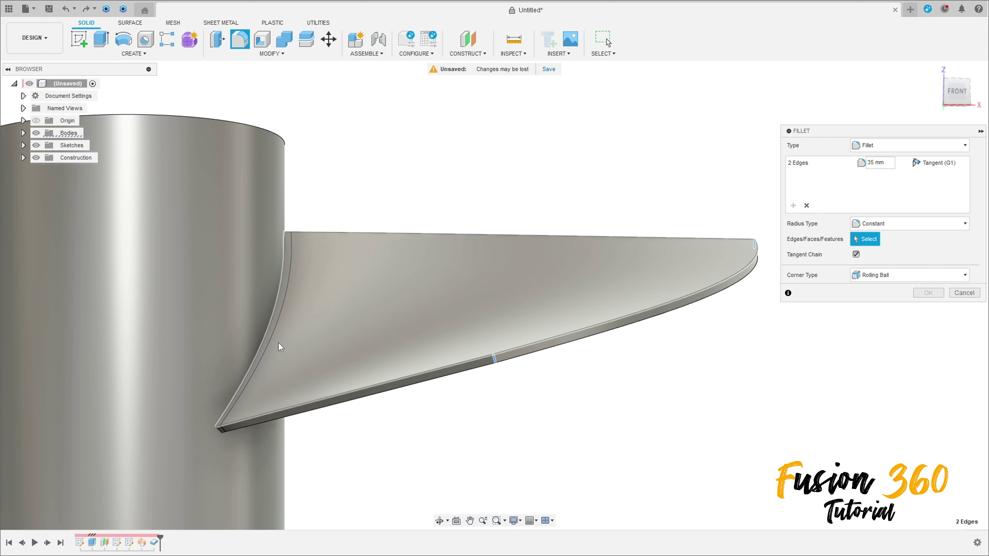
pyautogui.click(265, 340)
pyautogui.keyDown('shift'); pyautogui.moveTo(300, 352); pyautogui.dragTo(465, 401, button='middle'); pyautogui.keyUp('shift')
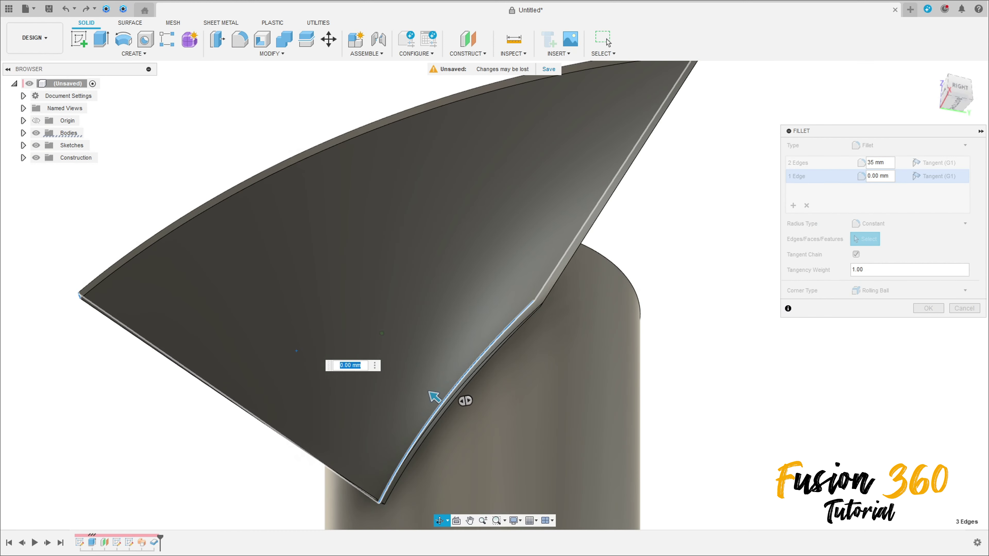
pyautogui.click(450, 414)
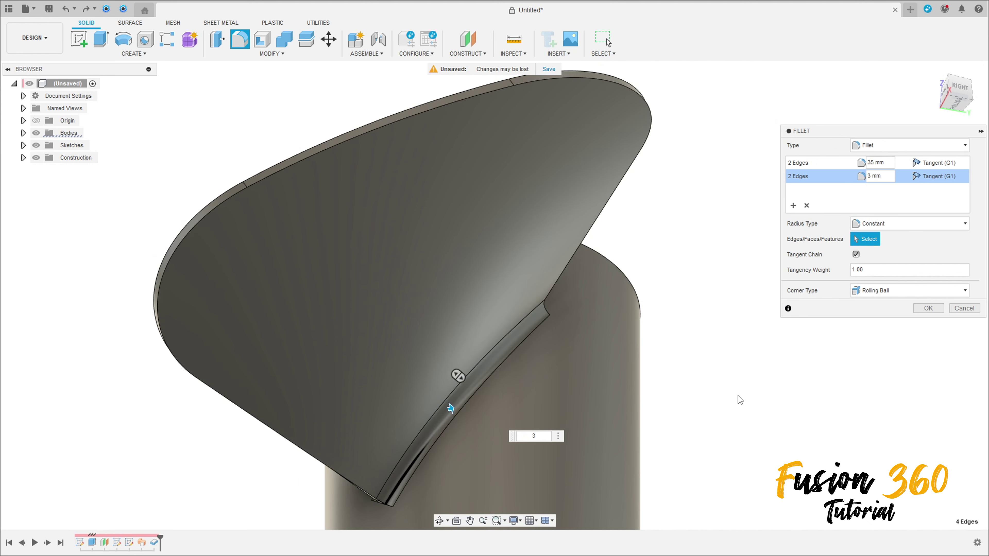
# Add a third fillet set of 1 mm on the two short edges at the ends of the blade's root.
pyautogui.click(793, 210)
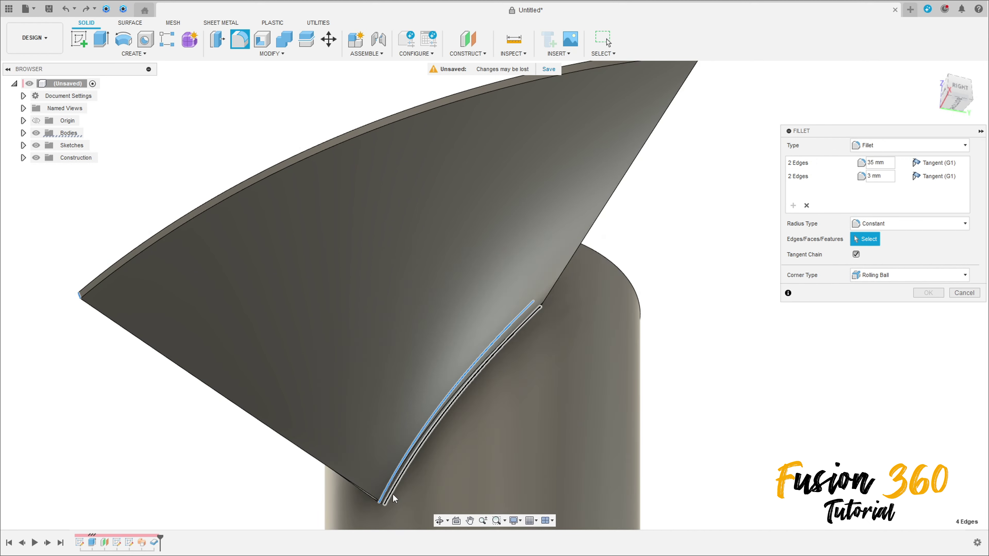
pyautogui.keyDown('shift'); pyautogui.moveTo(393, 499); pyautogui.dragTo(418, 442, button='middle'); pyautogui.keyUp('shift')
pyautogui.scroll(3, 375, 502)
pyautogui.moveTo(354, 482); pyautogui.dragTo(371, 508, button='middle')
pyautogui.click(371, 508)
pyautogui.scroll(-3, 412, 503)
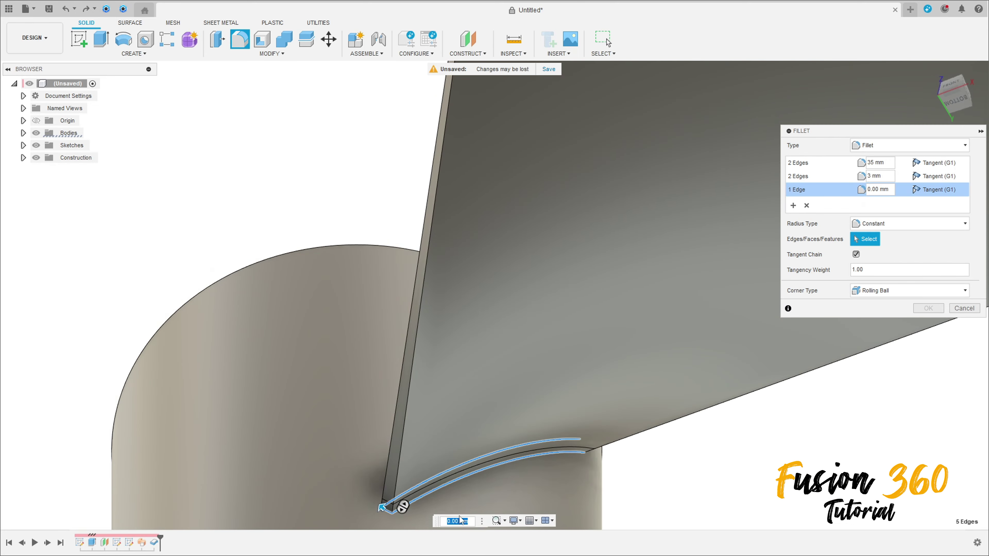
pyautogui.keyDown('shift'); pyautogui.moveTo(603, 461); pyautogui.dragTo(584, 432, button='middle'); pyautogui.keyUp('shift')
pyautogui.click(590, 429)
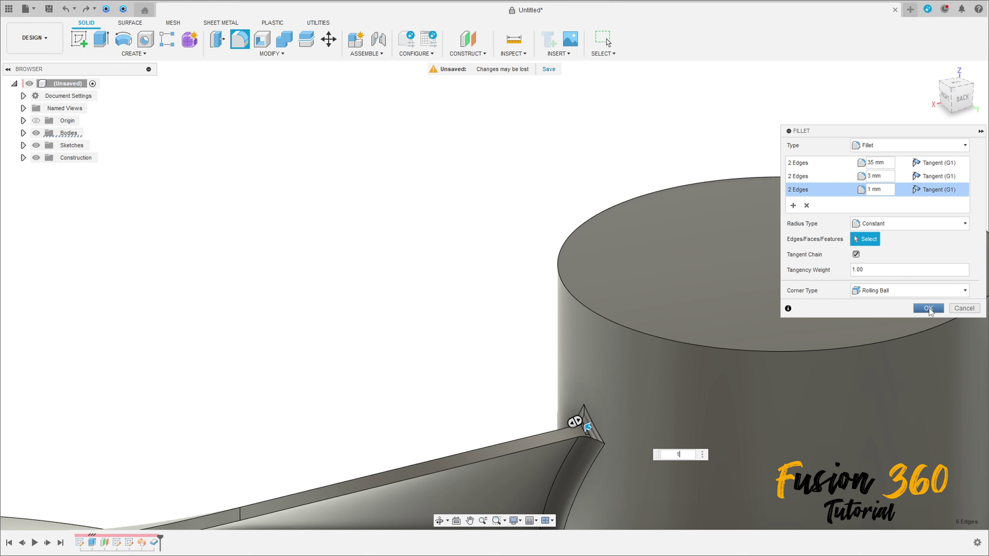
# Add a 10 mm fillet set on the cylinder's top circular edge and apply all the fillets.
pyautogui.click(793, 206)
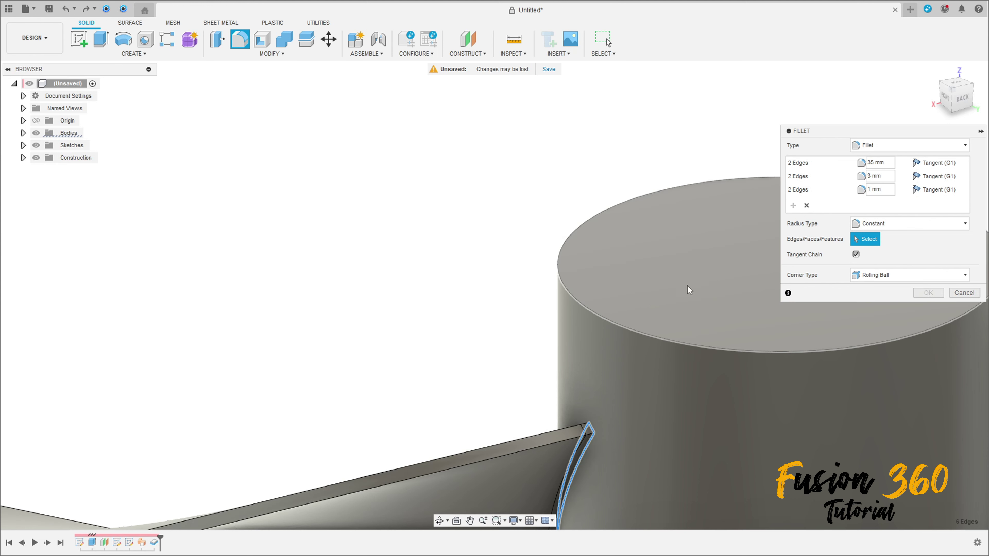
pyautogui.click(615, 325)
pyautogui.moveTo(664, 319); pyautogui.dragTo(570, 314, button='middle')
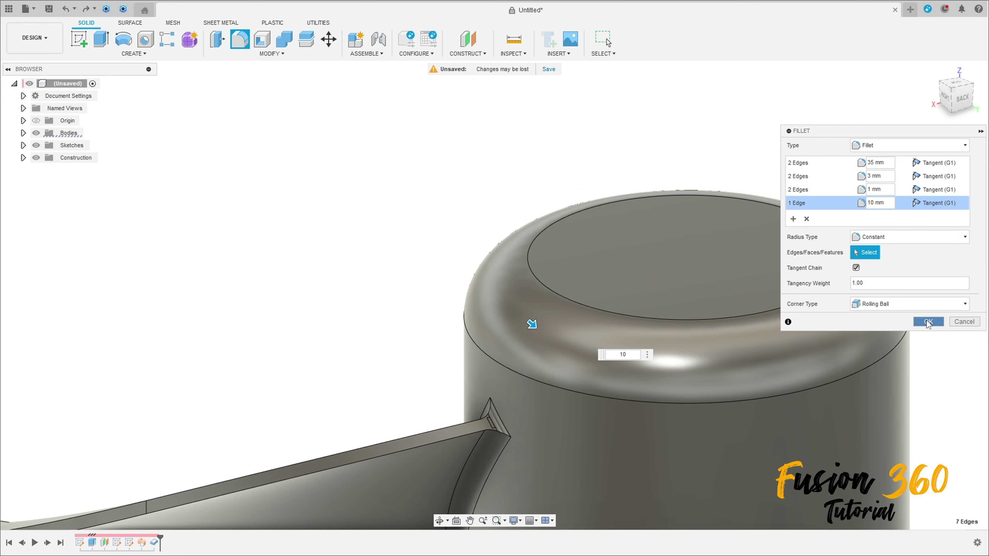
pyautogui.press('Return')
pyautogui.scroll(-3, 634, 394)
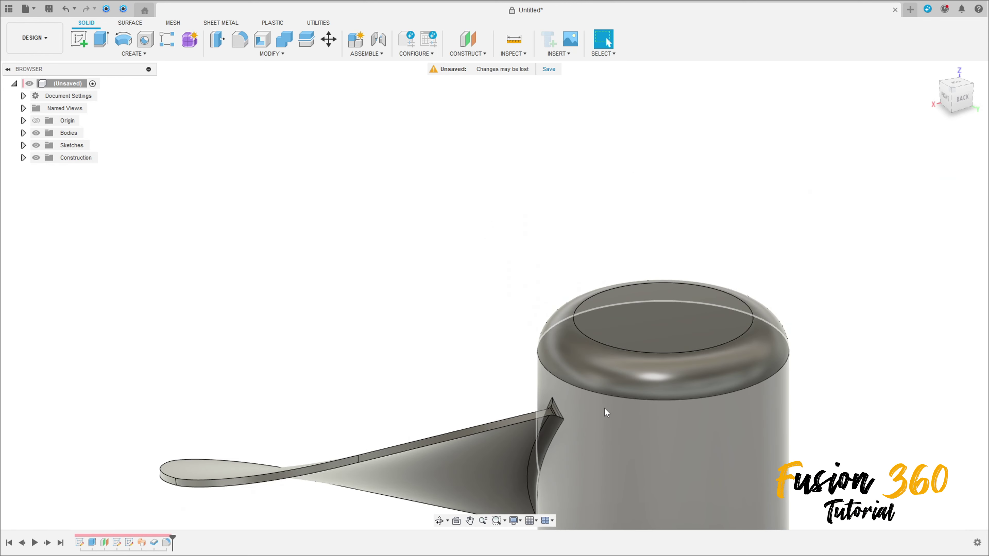
# Sketch a 55 mm diameter circle centred on the origin on the cylinder's bottom face and finish the sketch.
pyautogui.moveTo(605, 408); pyautogui.dragTo(478, 236, button='middle')
pyautogui.keyDown('shift'); pyautogui.moveTo(329, 210); pyautogui.dragTo(497, 306, button='middle'); pyautogui.keyUp('shift')
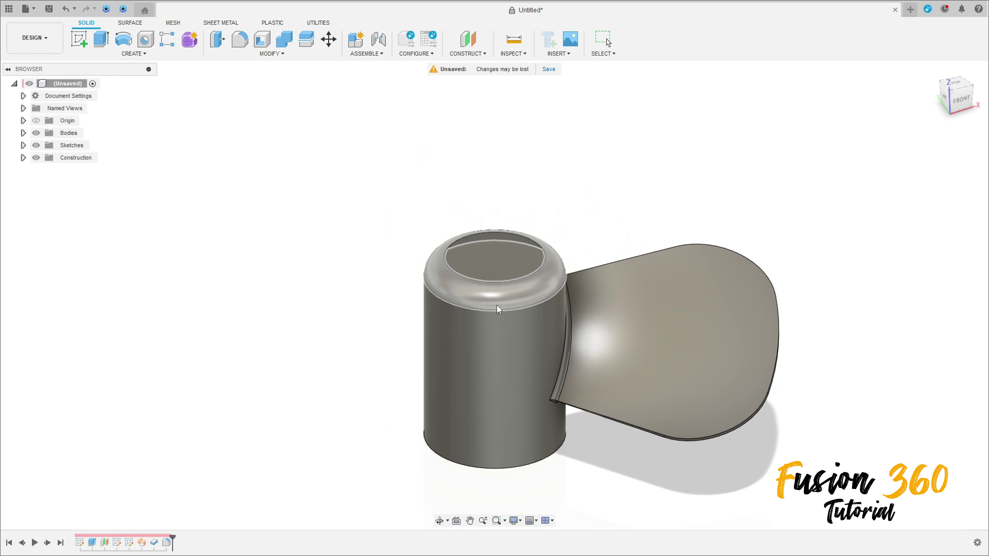
pyautogui.click(79, 39)
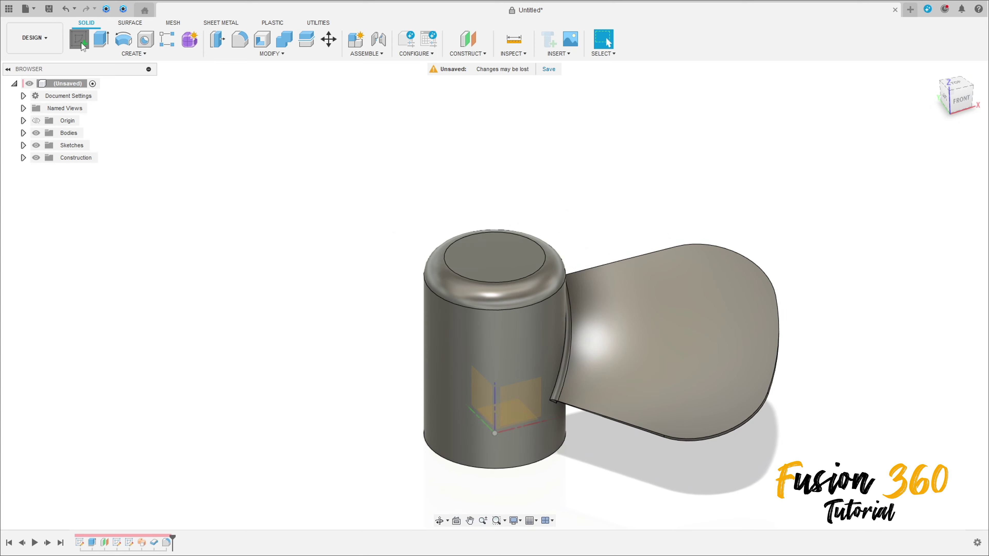
pyautogui.keyDown('shift'); pyautogui.moveTo(635, 370); pyautogui.dragTo(432, 262, button='middle'); pyautogui.keyUp('shift')
pyautogui.click(482, 344)
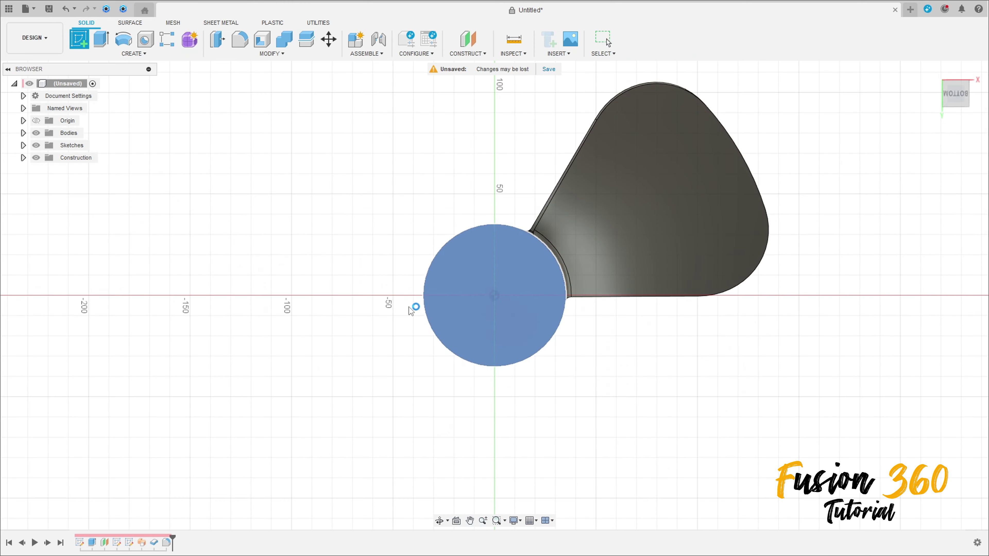
pyautogui.click(123, 39)
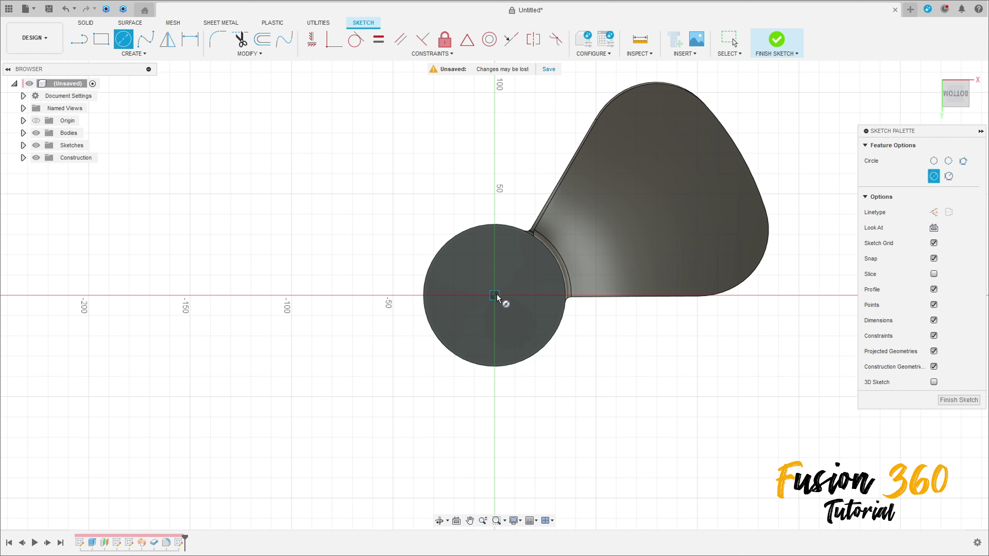
pyautogui.write('5')
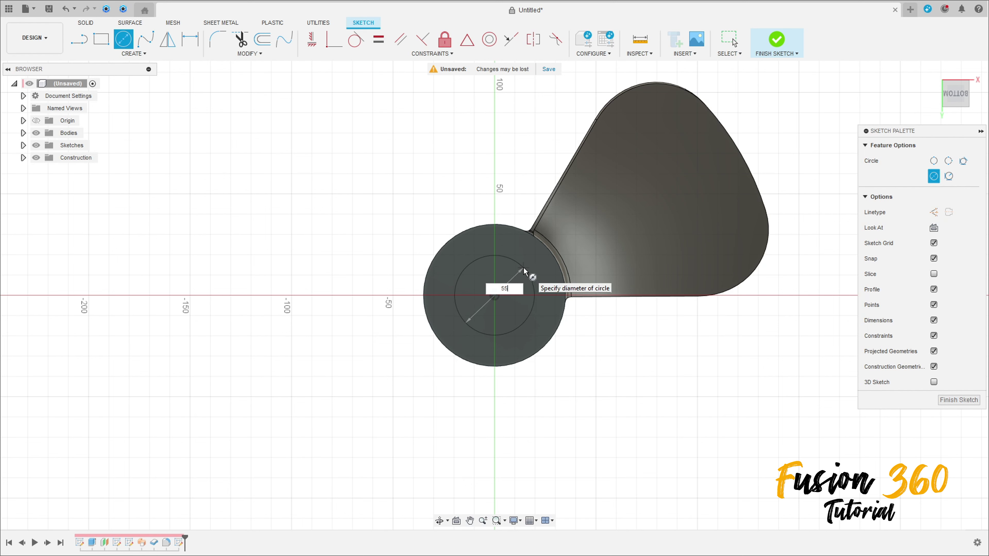
pyautogui.write('5')
pyautogui.press('Return')
pyautogui.press('Escape')
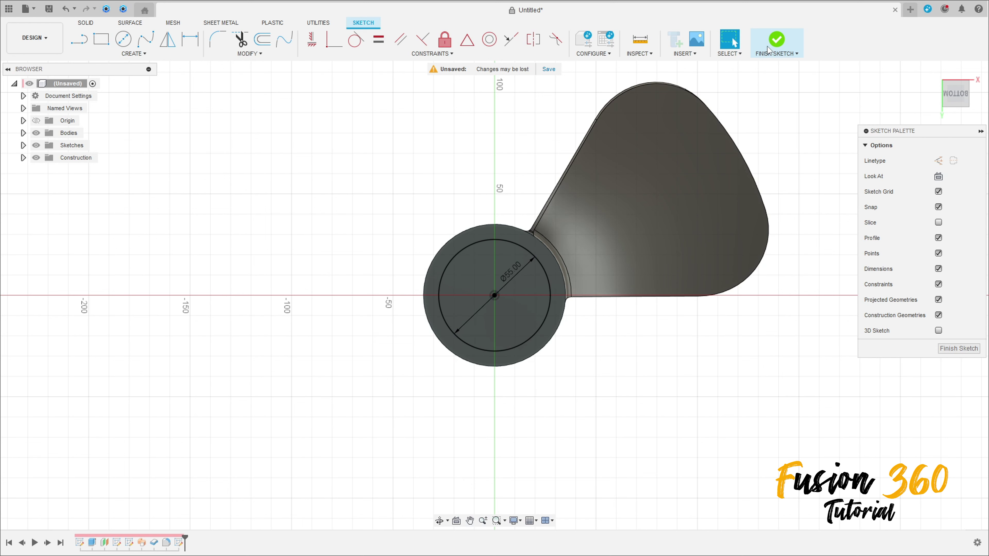
pyautogui.click(767, 46)
# Extrude the 55 mm circle 60 mm downward from the cylinder's bottom face, joined to the existing body.
pyautogui.click(102, 39)
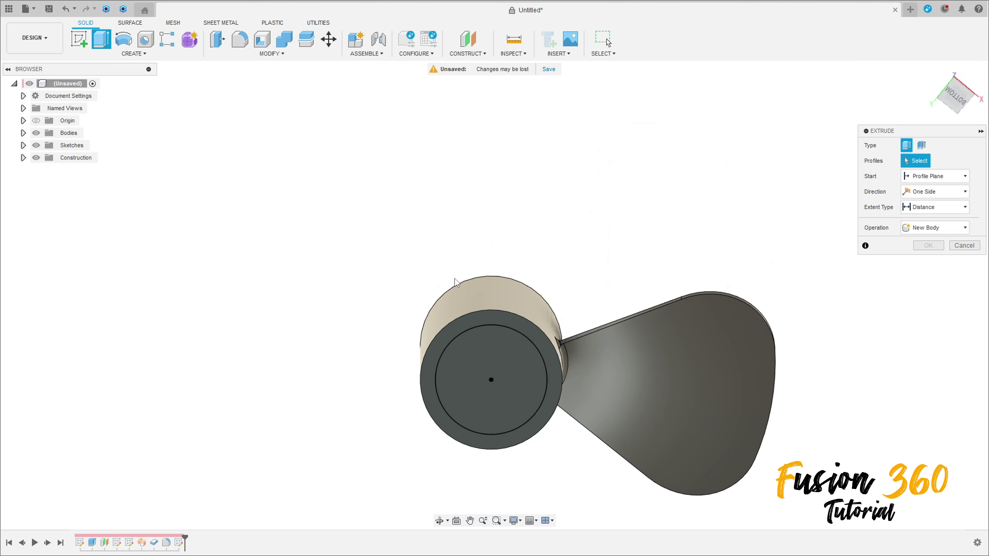
pyautogui.click(490, 350)
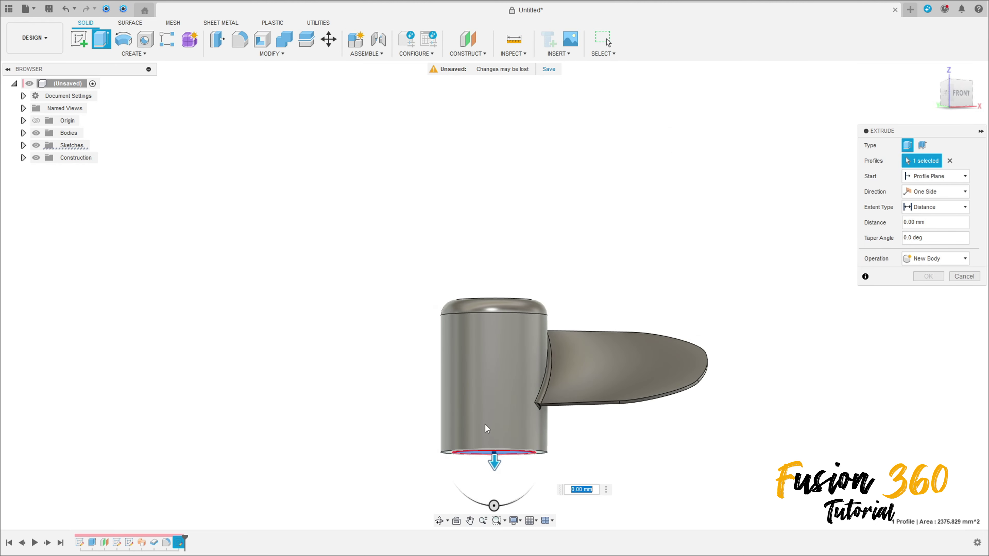
pyautogui.write('60')
pyautogui.press('Return')
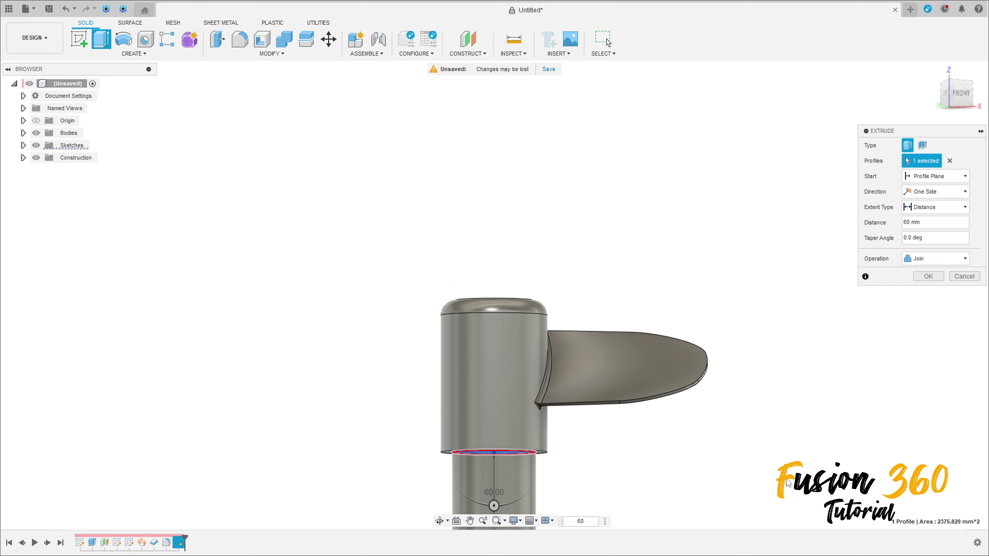
pyautogui.click(927, 277)
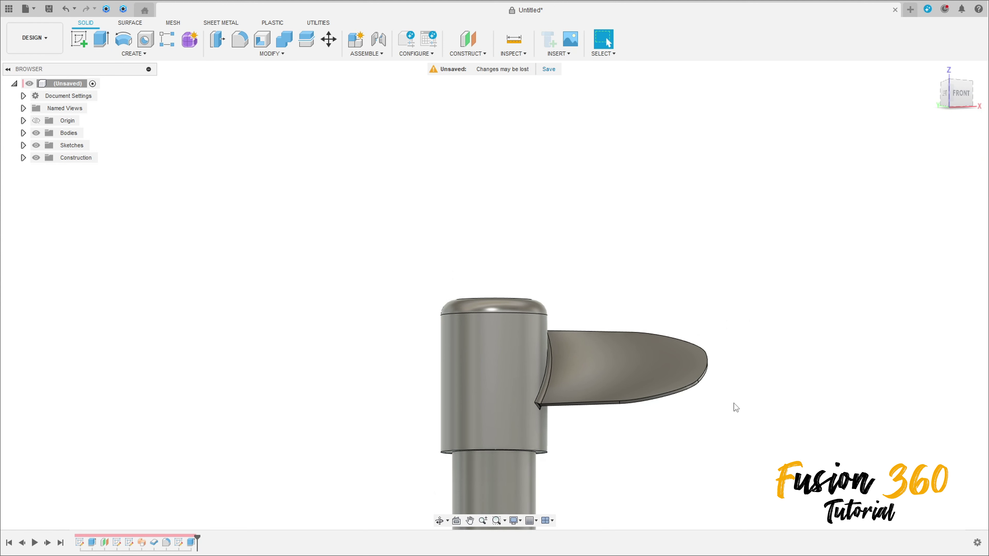
# Chamfer the circular edge at the lower end of the narrower shaft with an equal distance of 2.5 mm.
pyautogui.scroll(-2, 731, 405)
pyautogui.moveTo(682, 402); pyautogui.dragTo(656, 363, button='middle')
pyautogui.keyDown('shift'); pyautogui.moveTo(657, 363); pyautogui.dragTo(657, 388, button='middle'); pyautogui.keyUp('shift')
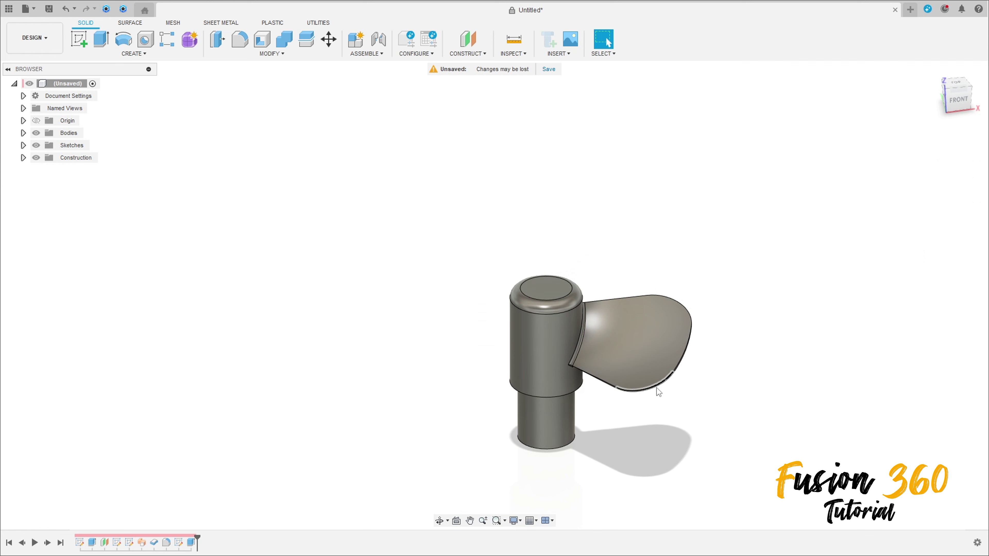
pyautogui.click(268, 54)
pyautogui.click(253, 87)
pyautogui.keyDown('shift'); pyautogui.moveTo(454, 432); pyautogui.dragTo(492, 389, button='middle'); pyautogui.keyUp('shift')
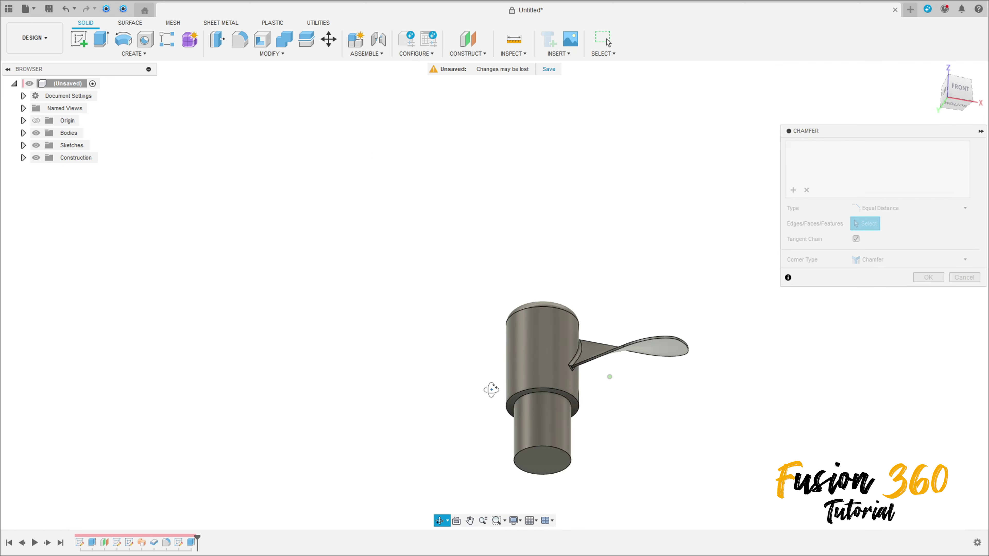
pyautogui.scroll(3, 542, 446)
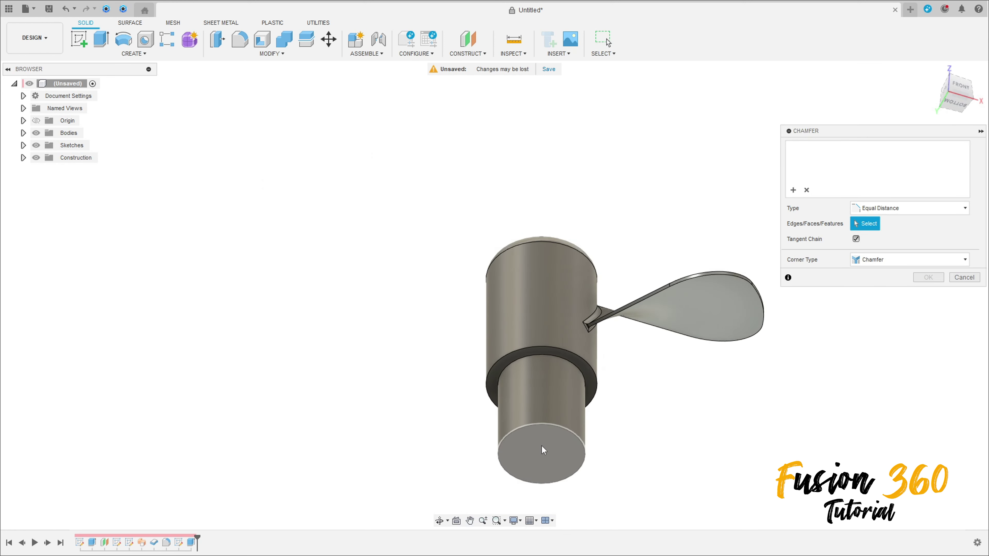
pyautogui.click(553, 424)
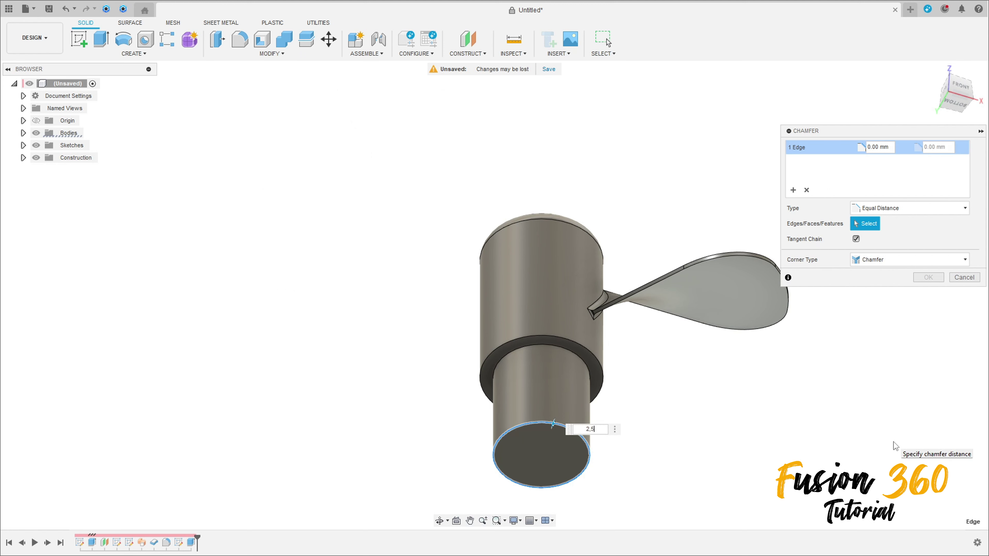
pyautogui.press('Return')
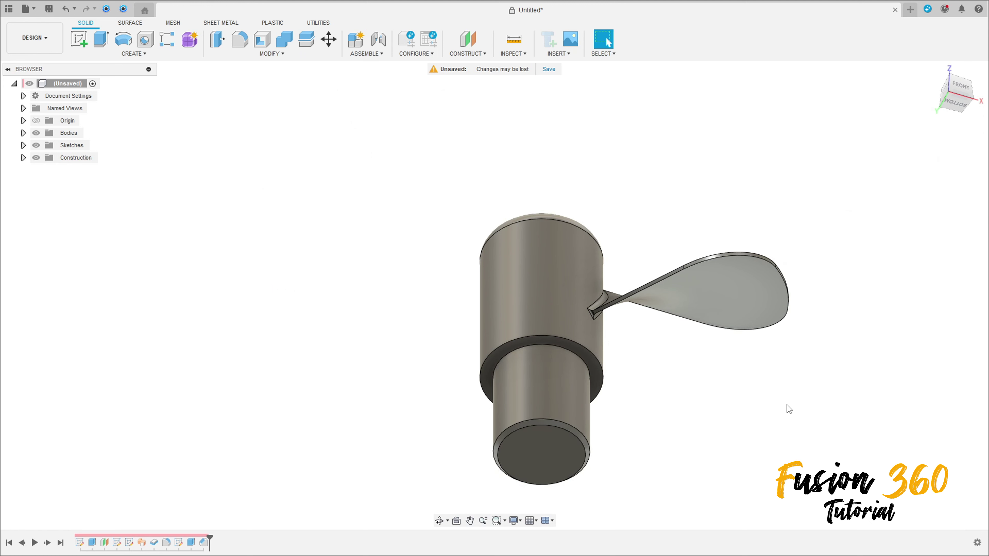
# Start a circular pattern with Faces as the object type and select the blade's first faces, including its broad underside.
pyautogui.scroll(-2, 786, 405)
pyautogui.keyDown('shift'); pyautogui.moveTo(672, 277); pyautogui.dragTo(651, 351, button='middle'); pyautogui.keyUp('shift')
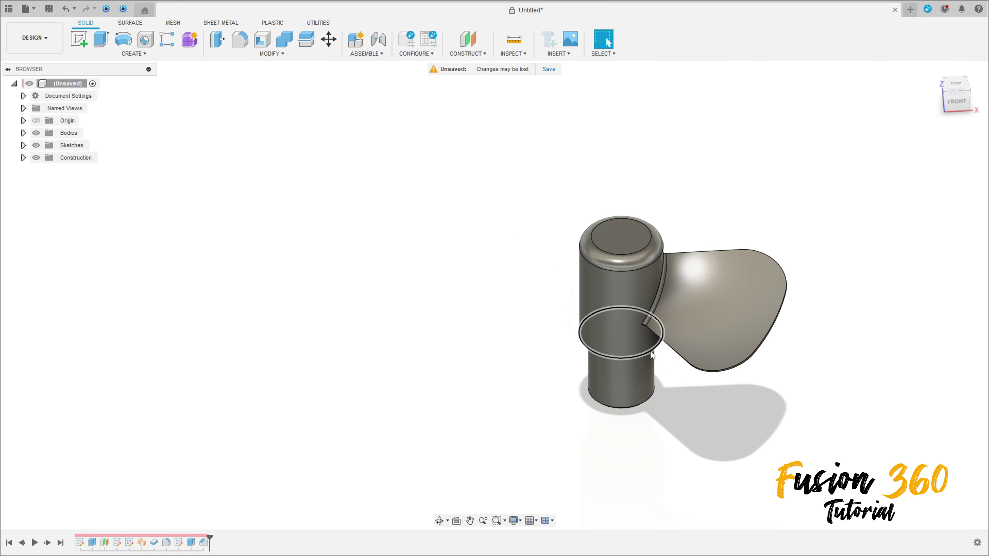
pyautogui.click(930, 74)
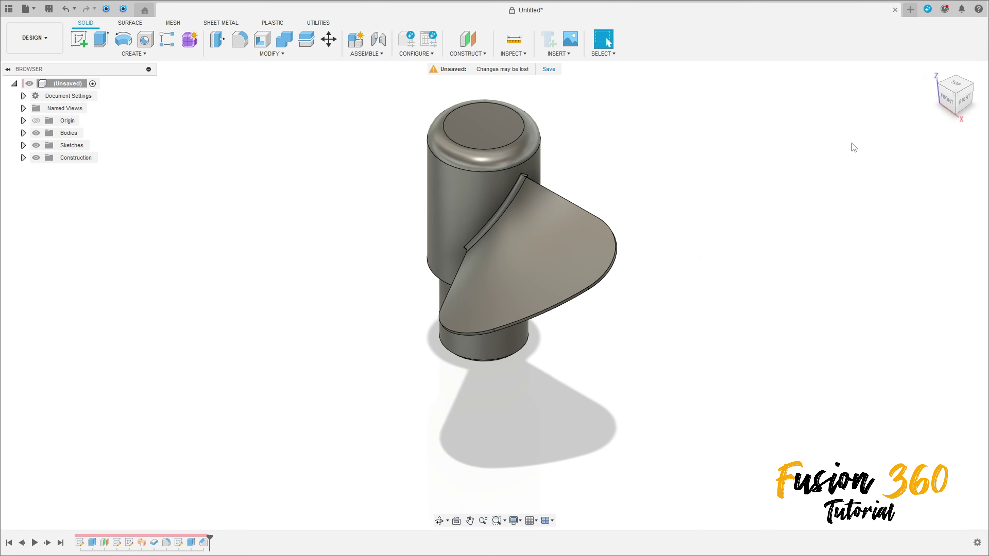
pyautogui.click(137, 53)
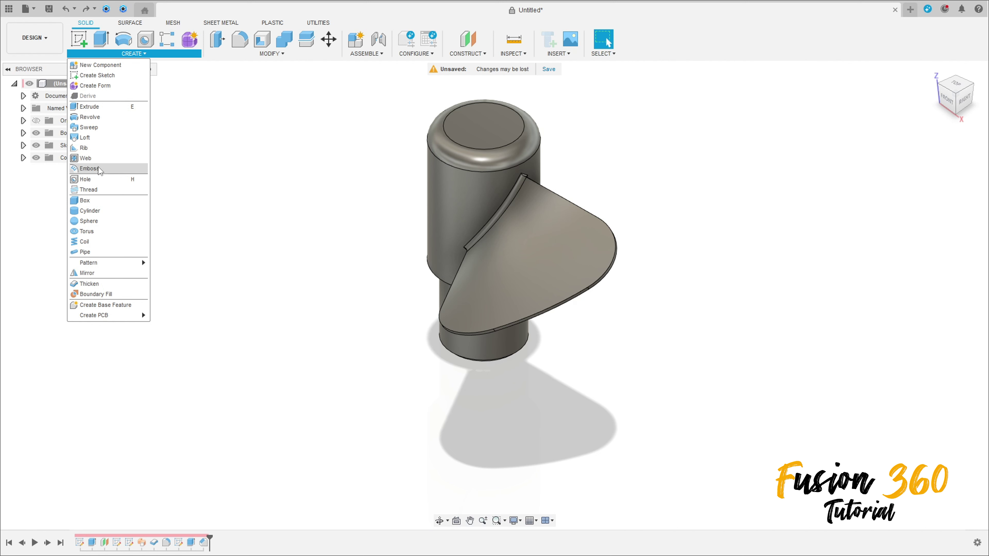
pyautogui.moveTo(109, 263)
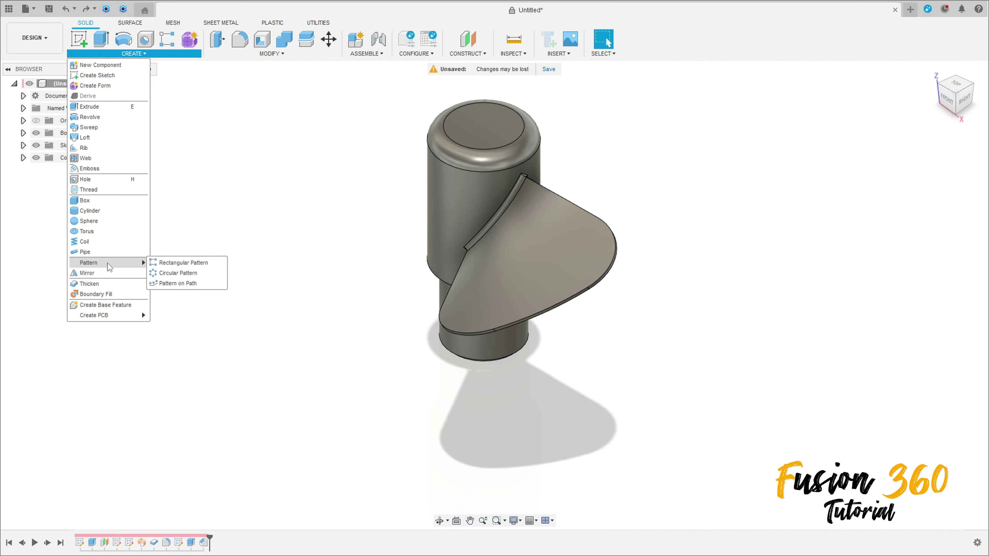
pyautogui.click(185, 275)
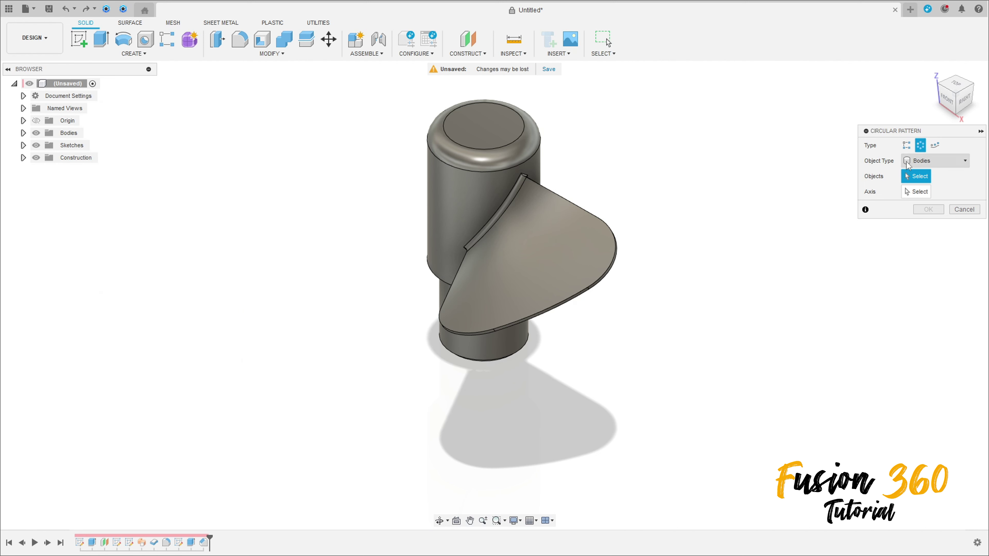
pyautogui.click(930, 168)
pyautogui.click(938, 183)
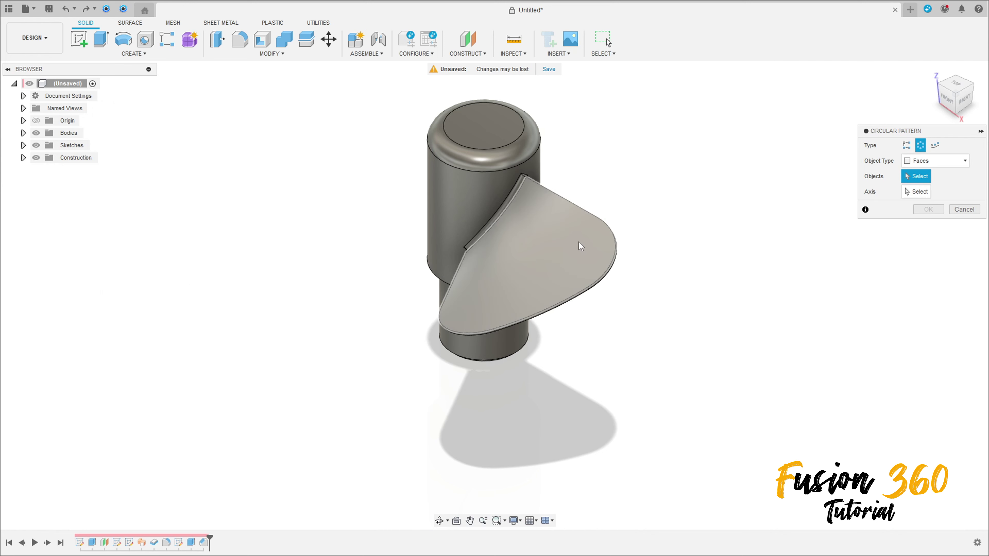
pyautogui.click(494, 279)
pyautogui.keyDown('shift'); pyautogui.moveTo(494, 278); pyautogui.dragTo(488, 216, button='middle'); pyautogui.keyUp('shift')
pyautogui.click(488, 215)
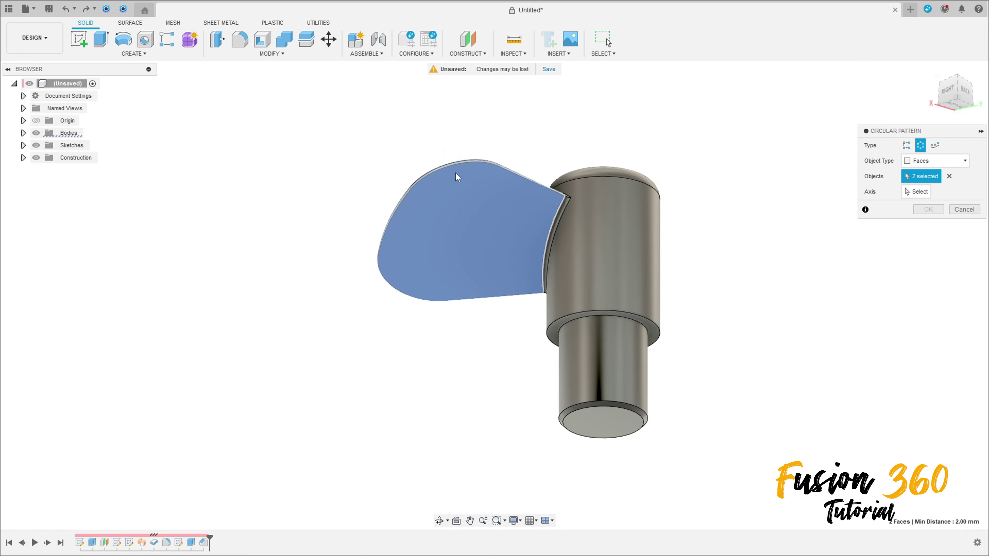
# Add the narrow faces along the blade's outer rim, including the rounded corners, to the circular pattern's objects.
pyautogui.keyDown('shift'); pyautogui.moveTo(456, 173); pyautogui.dragTo(467, 224, button='middle'); pyautogui.keyUp('shift')
pyautogui.scroll(3, 475, 234)
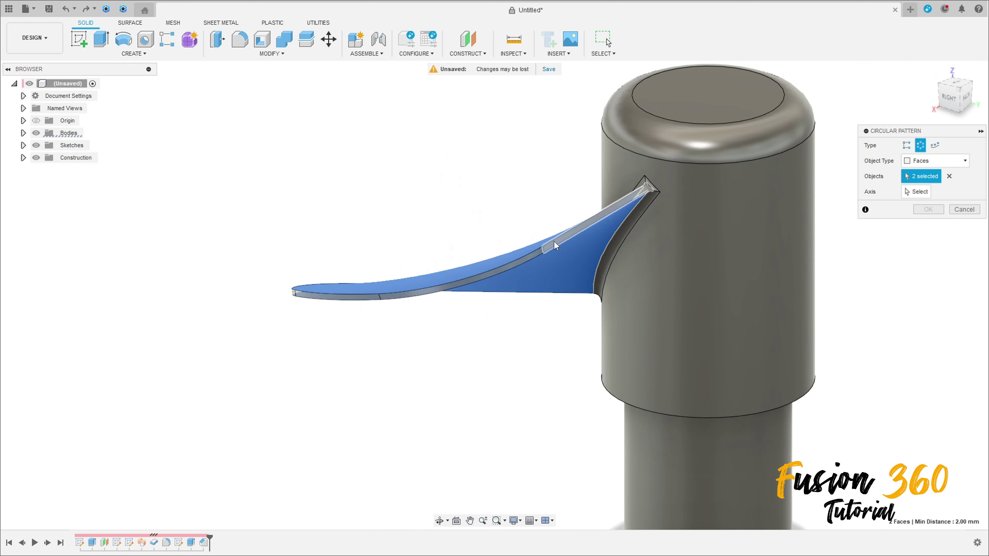
pyautogui.click(522, 259)
pyautogui.keyDown('shift'); pyautogui.moveTo(389, 264); pyautogui.dragTo(448, 253, button='middle'); pyautogui.keyUp('shift')
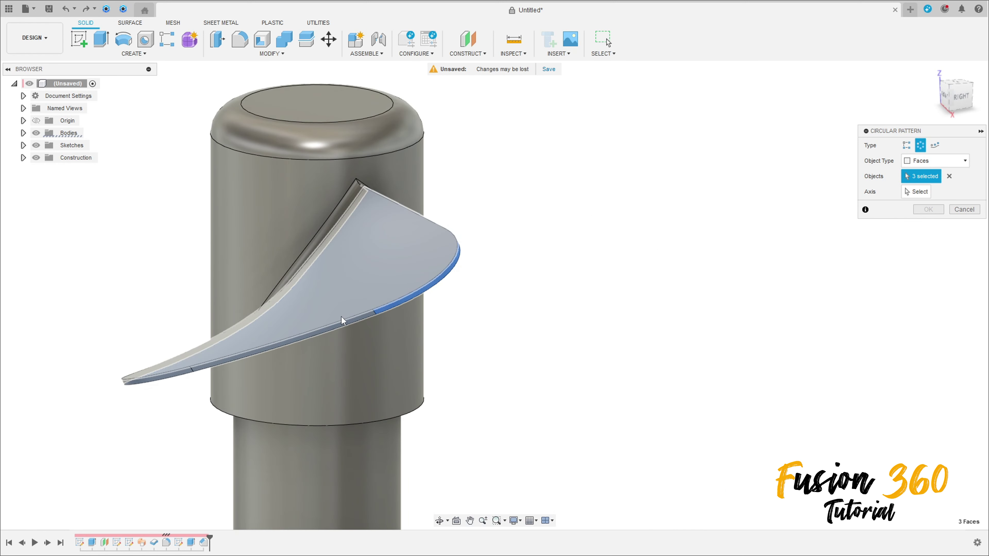
pyautogui.click(333, 328)
pyautogui.click(175, 374)
pyautogui.keyDown('shift'); pyautogui.moveTo(175, 374); pyautogui.dragTo(265, 342, button='middle'); pyautogui.keyUp('shift')
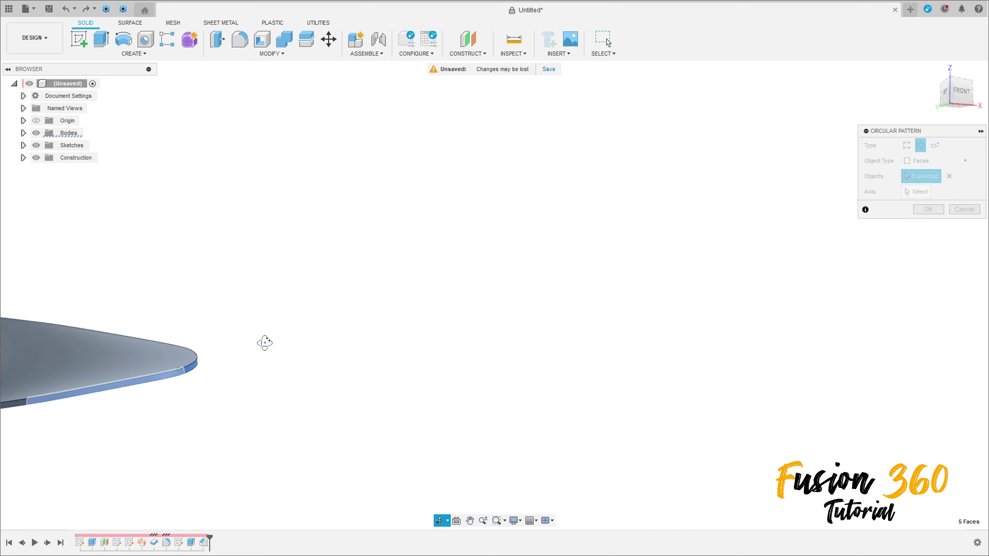
pyautogui.moveTo(112, 332); pyautogui.dragTo(363, 377, button='middle')
pyautogui.click(365, 373)
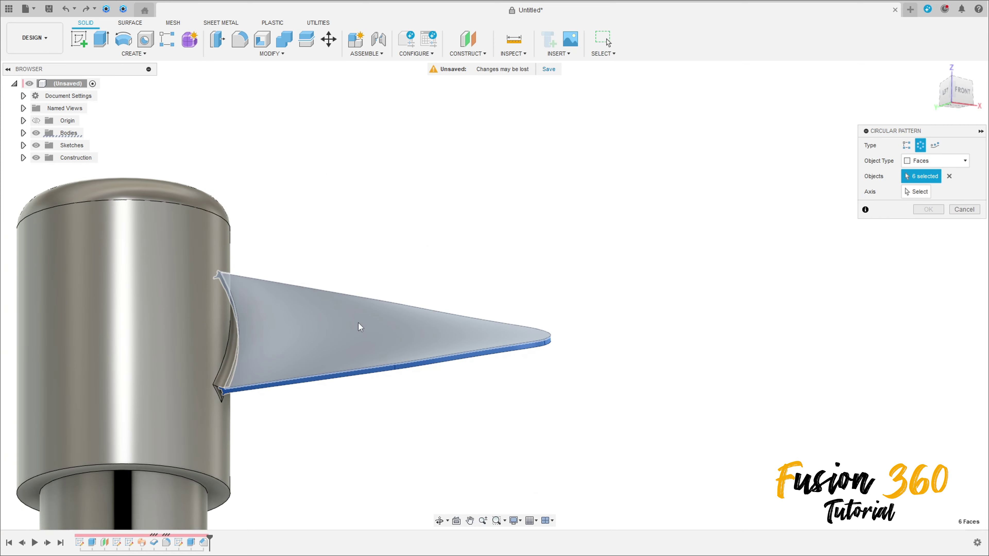
# Add the blade's remaining broad face and all the fillet faces around its root to the circular pattern's objects.
pyautogui.click(359, 323)
pyautogui.click(225, 359)
pyautogui.click(221, 392)
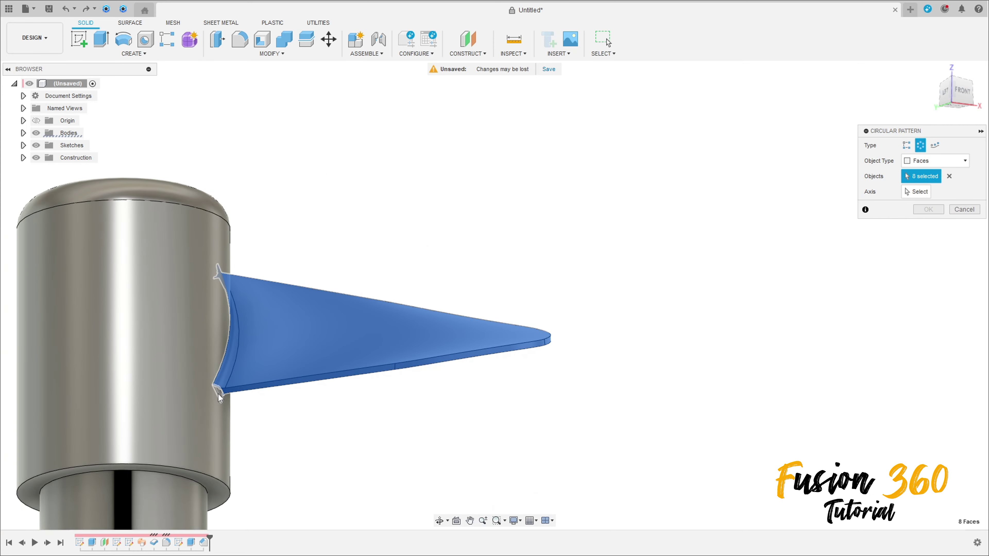
pyautogui.keyDown('shift'); pyautogui.moveTo(256, 397); pyautogui.dragTo(287, 382, button='middle'); pyautogui.keyUp('shift')
pyautogui.click(274, 406)
pyautogui.scroll(5, 262, 413)
pyautogui.click(286, 382)
pyautogui.scroll(-10, 468, 310)
pyautogui.keyDown('shift'); pyautogui.moveTo(469, 310); pyautogui.dragTo(662, 218, button='middle'); pyautogui.keyUp('shift')
pyautogui.scroll(10, 739, 200)
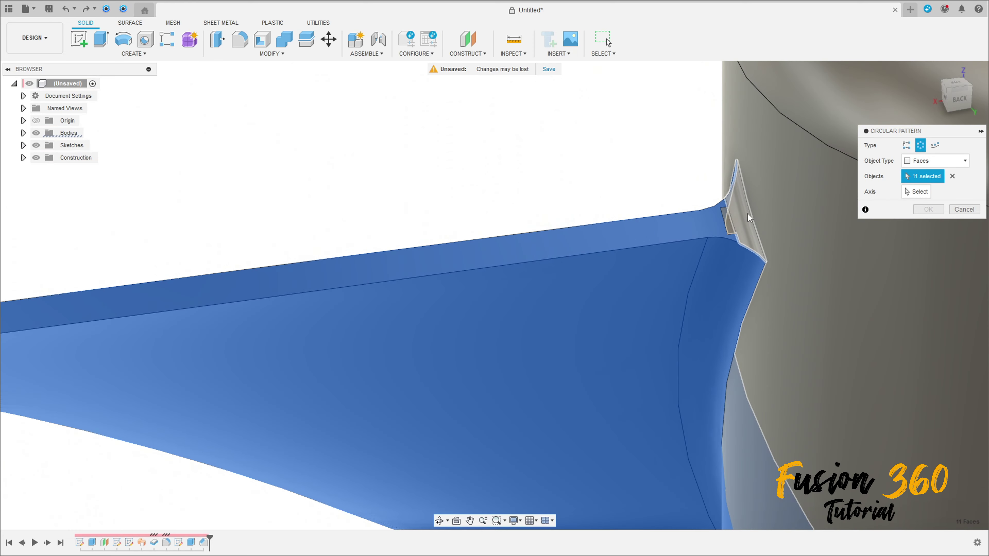
pyautogui.click(733, 221)
pyautogui.click(731, 222)
pyautogui.scroll(-10, 718, 238)
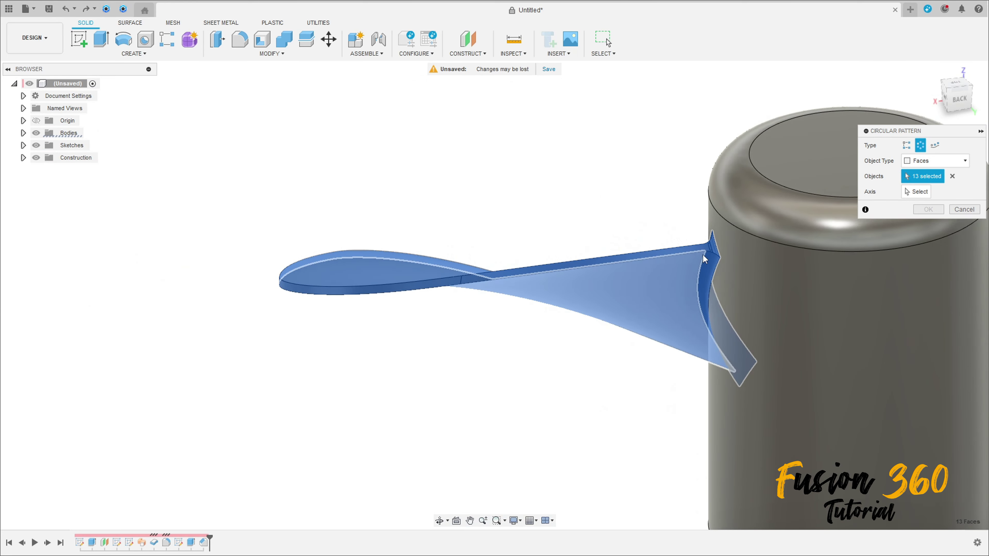
# Pattern the selected blade faces around the cylinder's circular top edge as axis, with Full distribution and a quantity of 3.
pyautogui.click(920, 193)
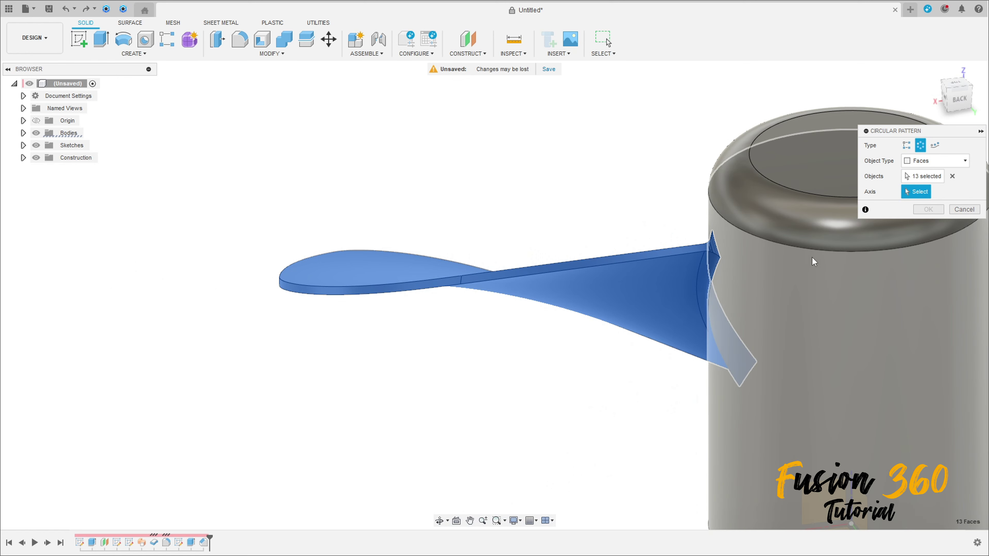
pyautogui.click(823, 253)
pyautogui.scroll(-3, 823, 253)
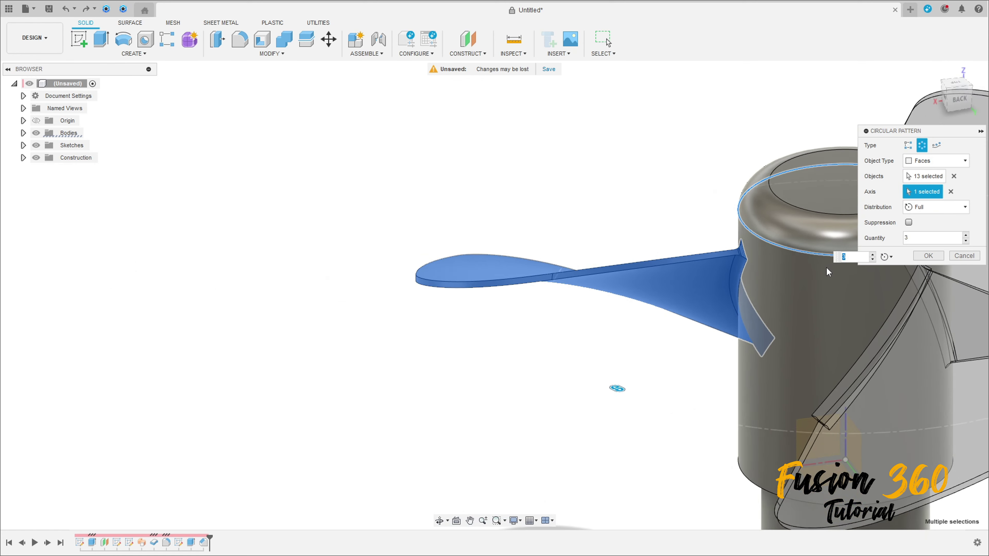
pyautogui.moveTo(825, 253); pyautogui.dragTo(518, 258, button='middle')
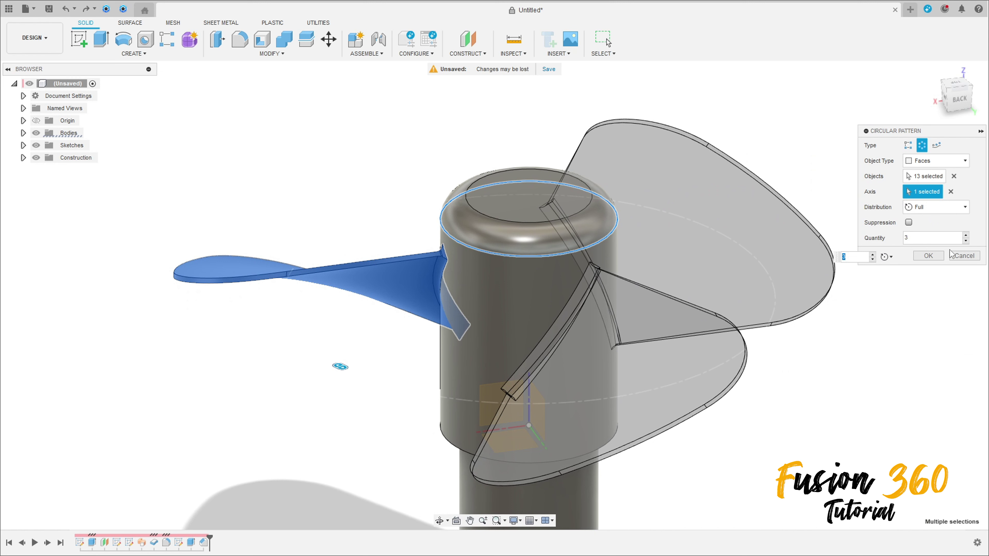
pyautogui.click(928, 258)
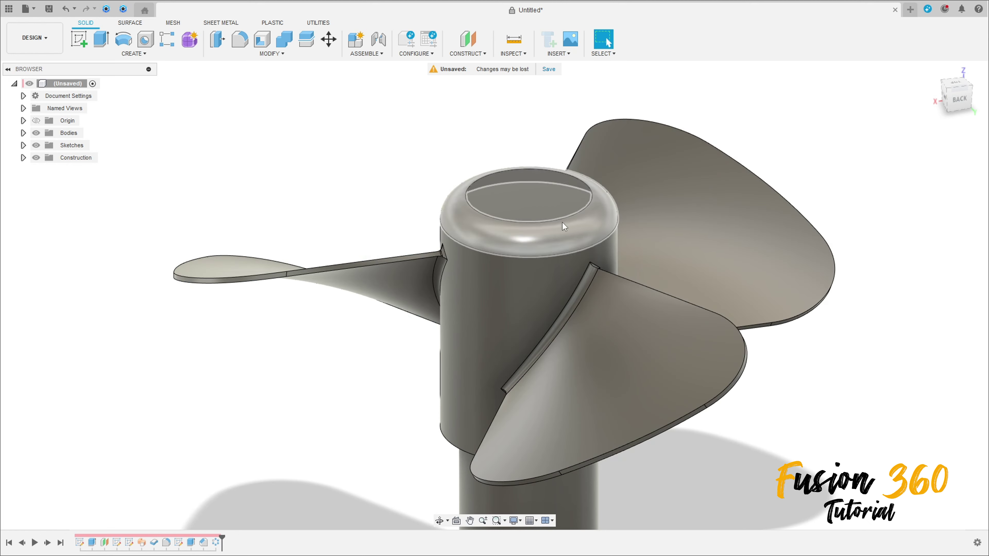
pyautogui.keyDown('shift'); pyautogui.moveTo(463, 176); pyautogui.dragTo(627, 177, button='middle'); pyautogui.keyUp('shift')
pyautogui.scroll(-3, 635, 192)
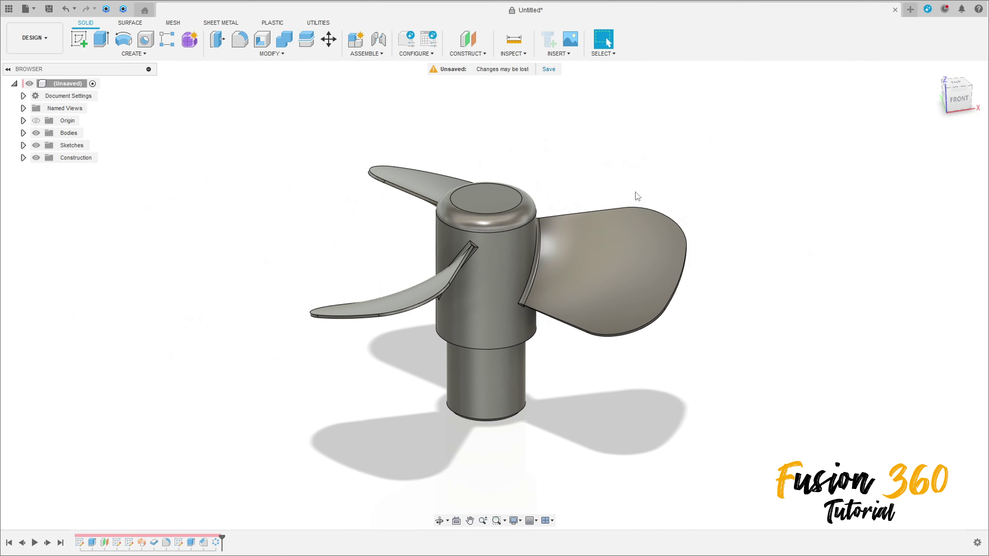
pyautogui.scroll(-3, 888, 190)
pyautogui.click(935, 74)
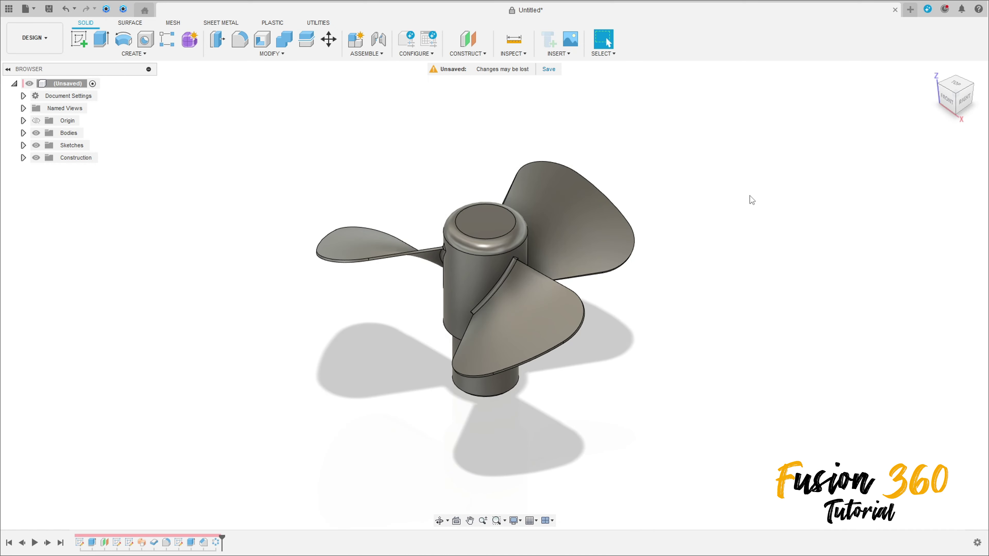
# Start a counterbore hole on the hub's circular top face with the Clearance tap type and size M20.
pyautogui.keyDown('shift'); pyautogui.moveTo(749, 197); pyautogui.dragTo(298, 203, button='middle'); pyautogui.keyUp('shift')
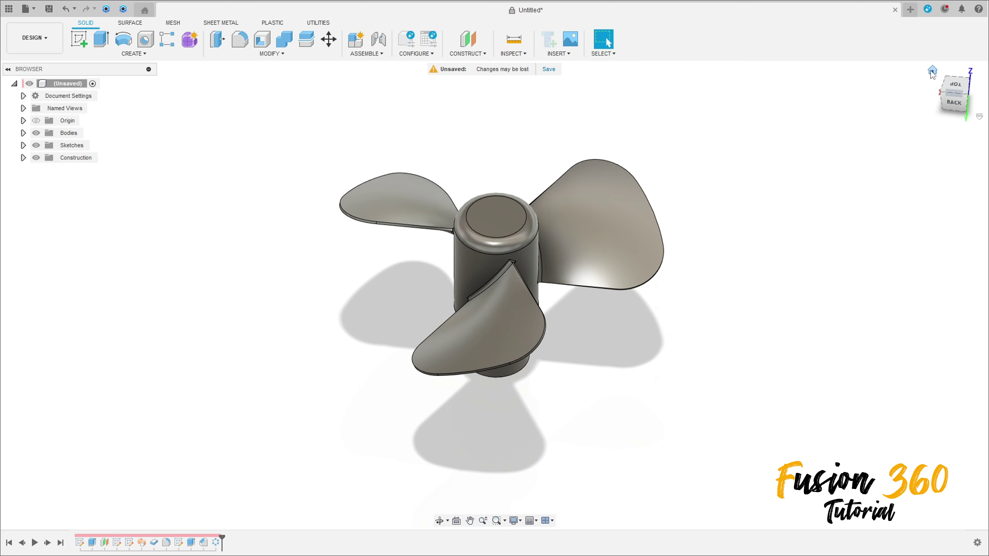
pyautogui.click(934, 75)
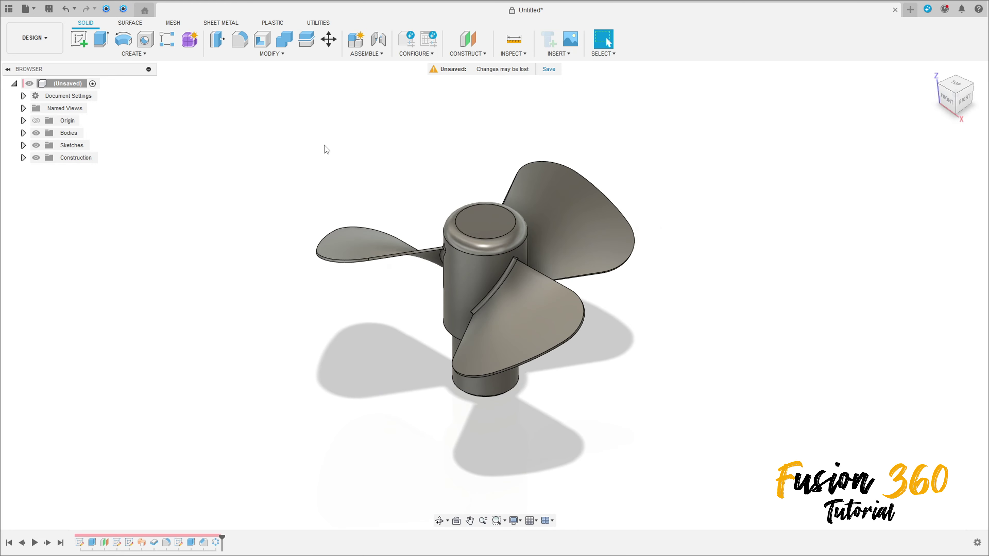
pyautogui.click(147, 40)
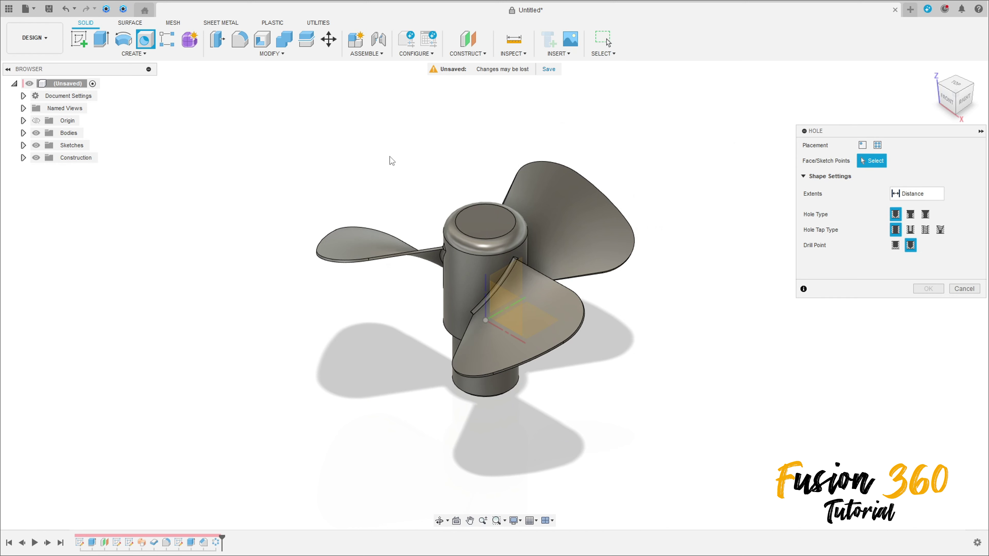
pyautogui.click(487, 226)
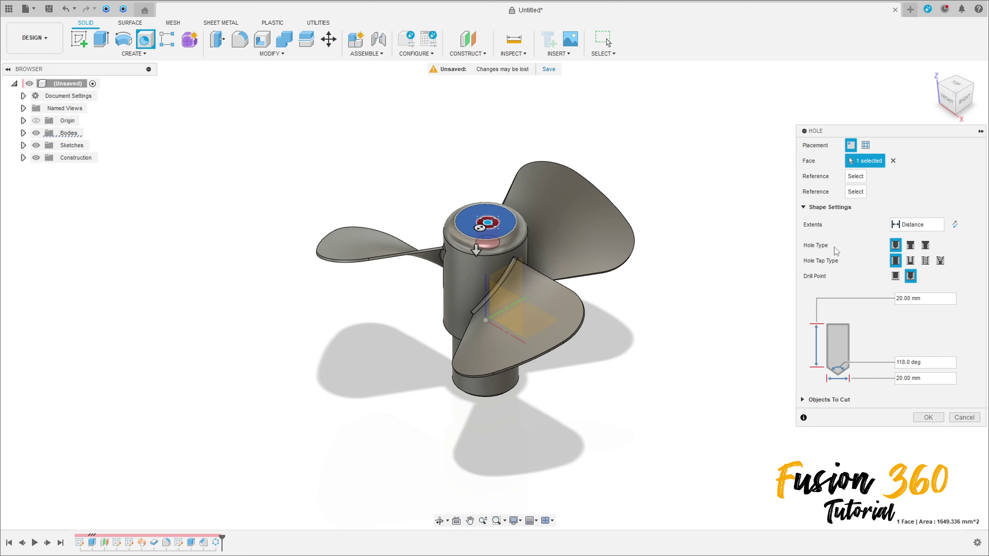
pyautogui.click(910, 246)
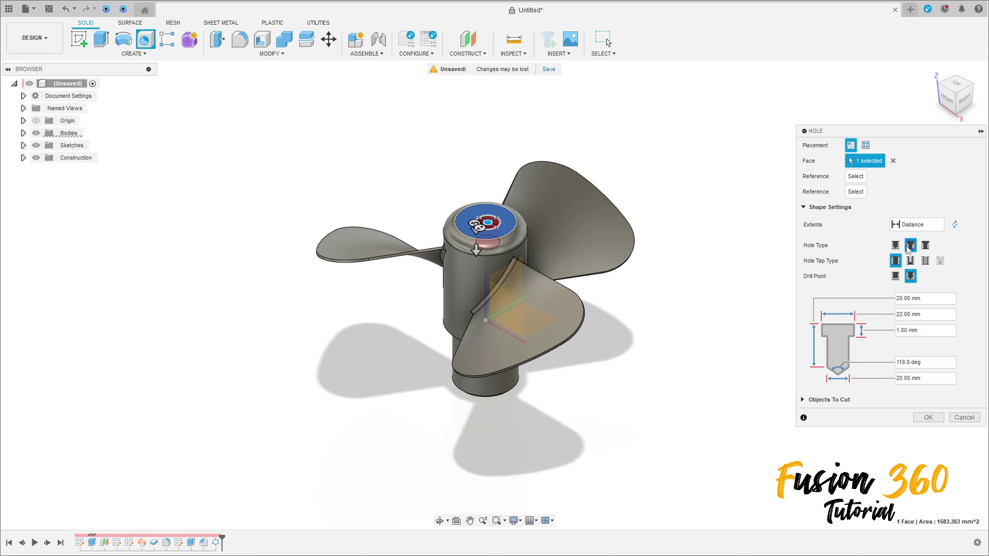
pyautogui.click(910, 261)
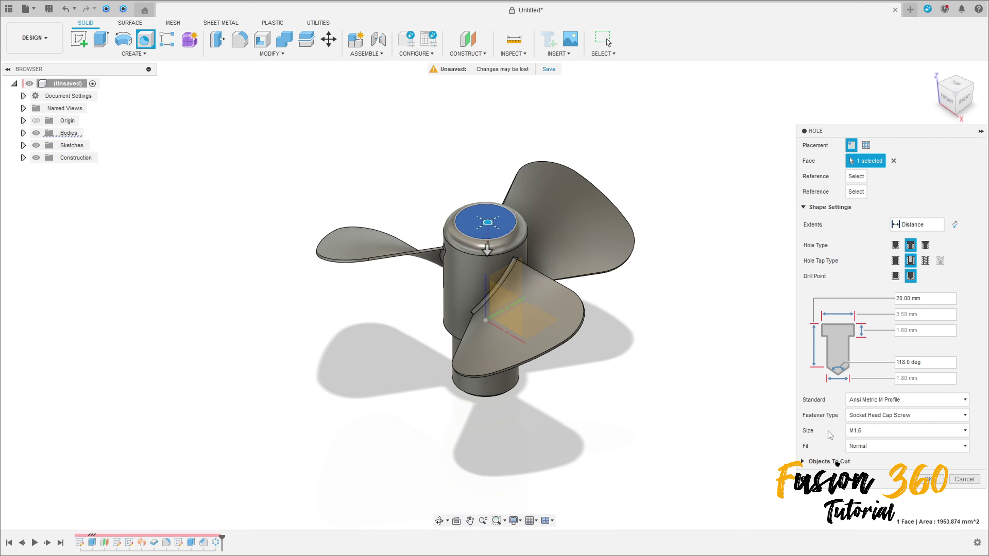
pyautogui.click(883, 430)
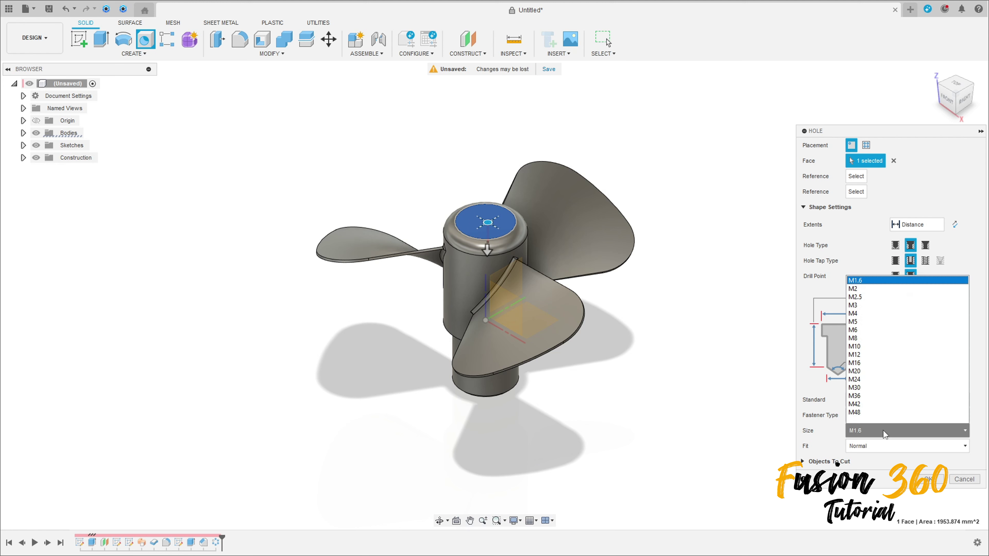
pyautogui.click(876, 371)
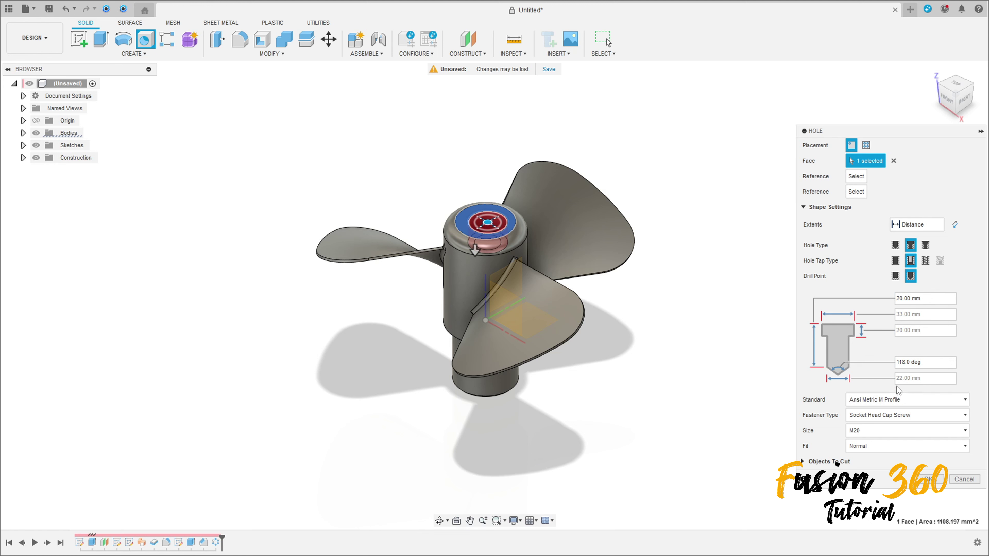
# Set the counterbore hole's extents to All, centre it on the hub's top face and create it.
pyautogui.click(930, 227)
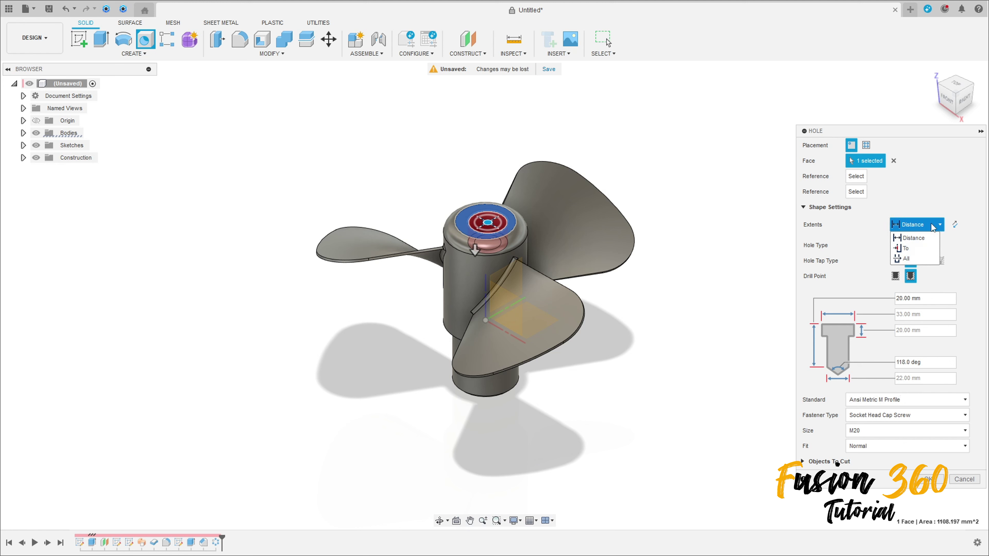
pyautogui.click(909, 256)
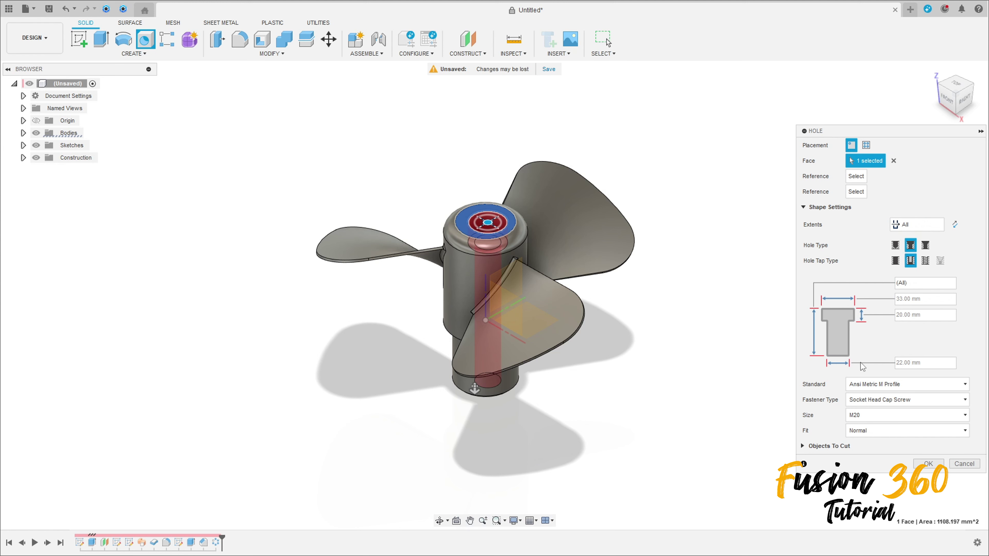
pyautogui.scroll(4, 482, 207)
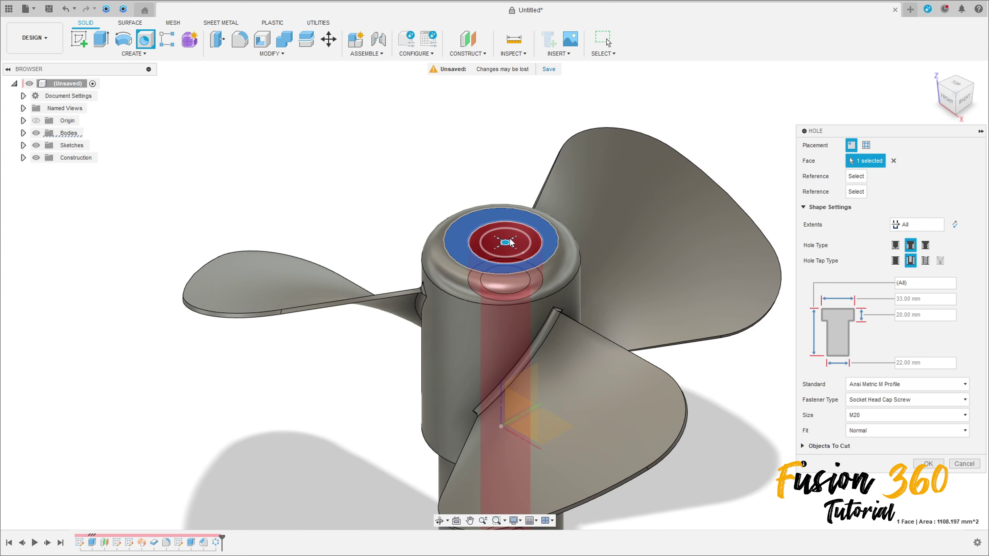
pyautogui.moveTo(505, 242); pyautogui.dragTo(501, 239)
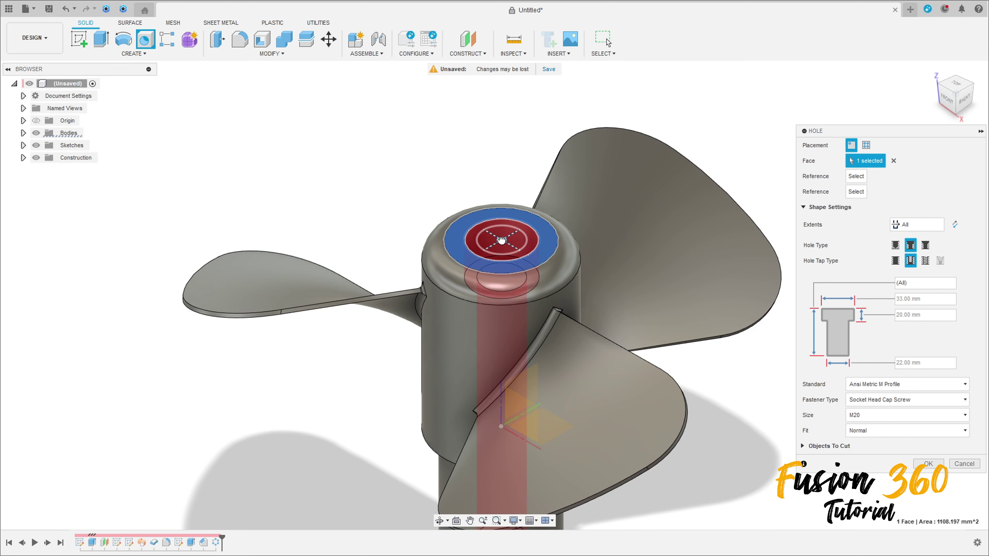
pyautogui.scroll(5, 500, 218)
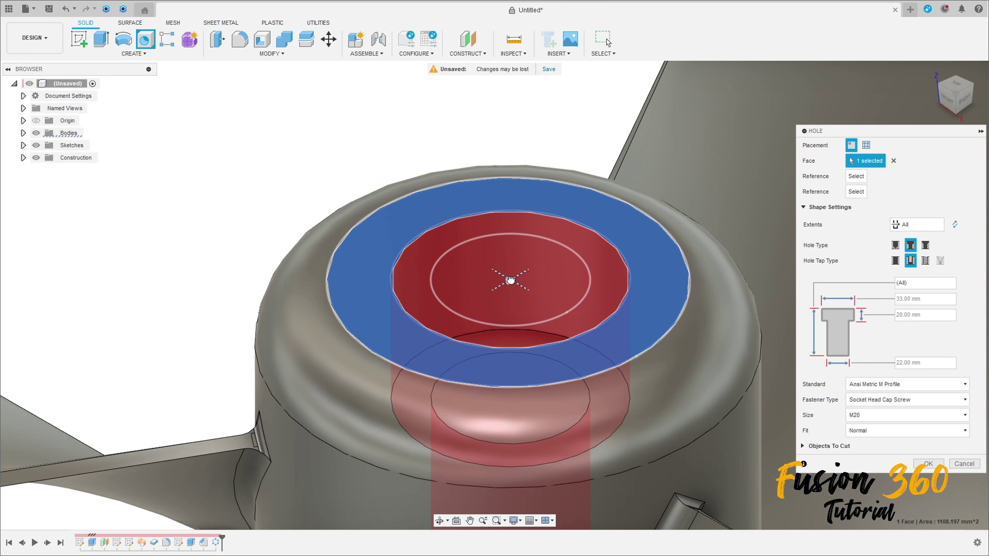
pyautogui.moveTo(510, 279); pyautogui.dragTo(508, 282)
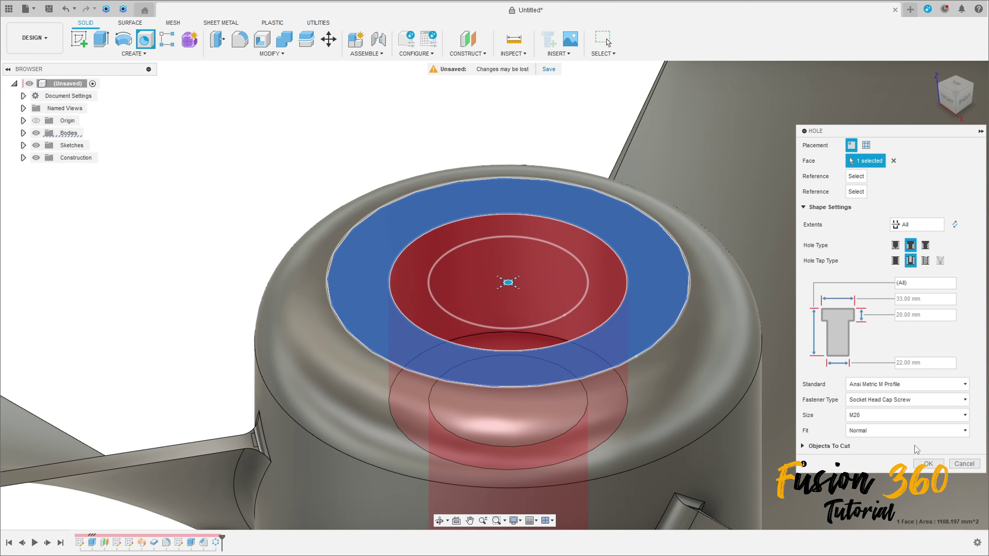
pyautogui.click(928, 463)
# Create a section analysis through the propeller on the XZ plane to inspect the bore, and hide that analysis.
pyautogui.scroll(-10, 649, 420)
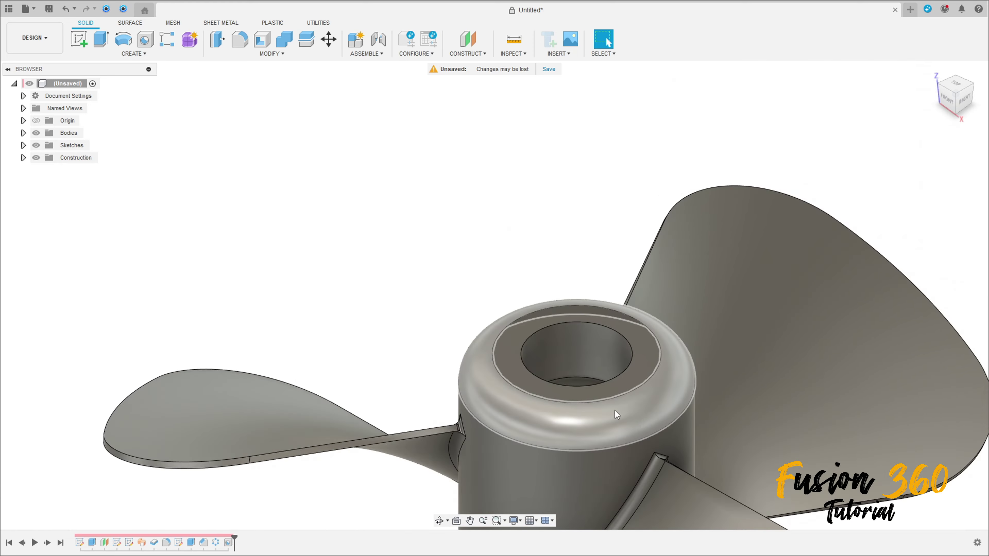
pyautogui.keyDown('shift'); pyautogui.moveTo(587, 335); pyautogui.dragTo(600, 376, button='middle'); pyautogui.keyUp('shift')
pyautogui.click(508, 54)
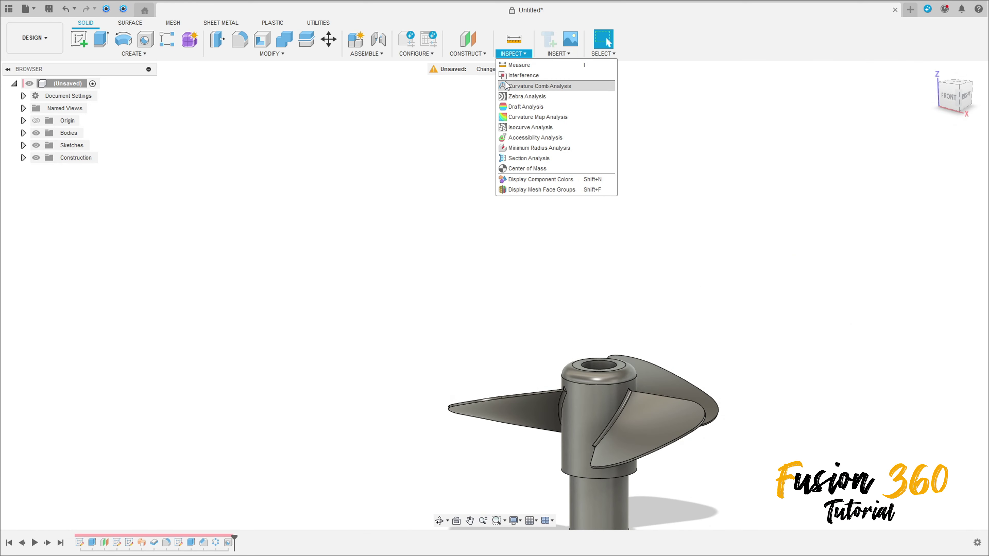
pyautogui.click(530, 158)
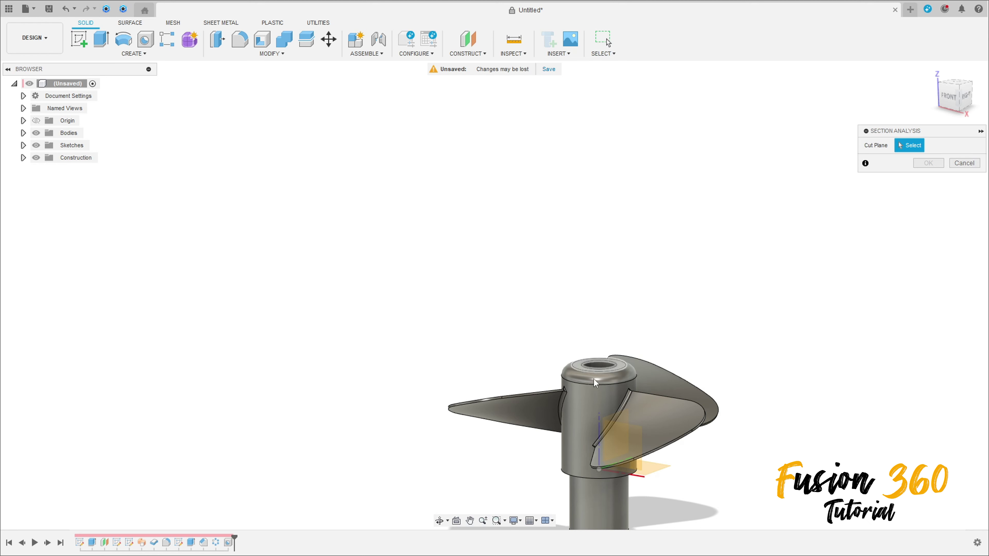
pyautogui.click(631, 448)
pyautogui.moveTo(683, 414)
pyautogui.keyDown('shift'); pyautogui.mouseDown(button='middle')
pyautogui.moveTo(631, 352)
pyautogui.moveTo(569, 347)
pyautogui.moveTo(614, 398)
pyautogui.mouseUp(button='middle'); pyautogui.keyUp('shift')
pyautogui.scroll(5, 622, 364)
pyautogui.moveTo(623, 364); pyautogui.dragTo(603, 211, button='middle')
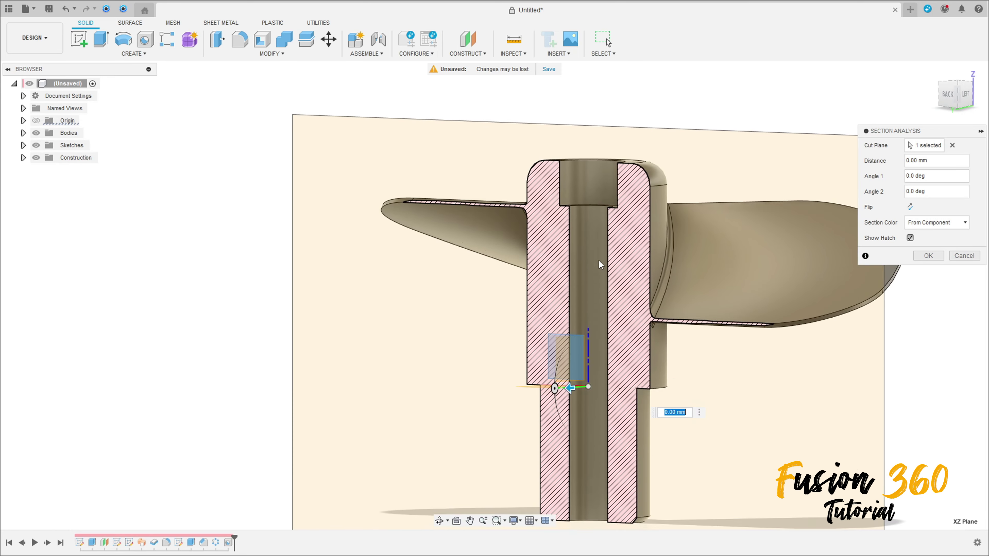
pyautogui.scroll(-3, 599, 261)
pyautogui.keyDown('shift'); pyautogui.moveTo(598, 275); pyautogui.dragTo(626, 273, button='middle'); pyautogui.keyUp('shift')
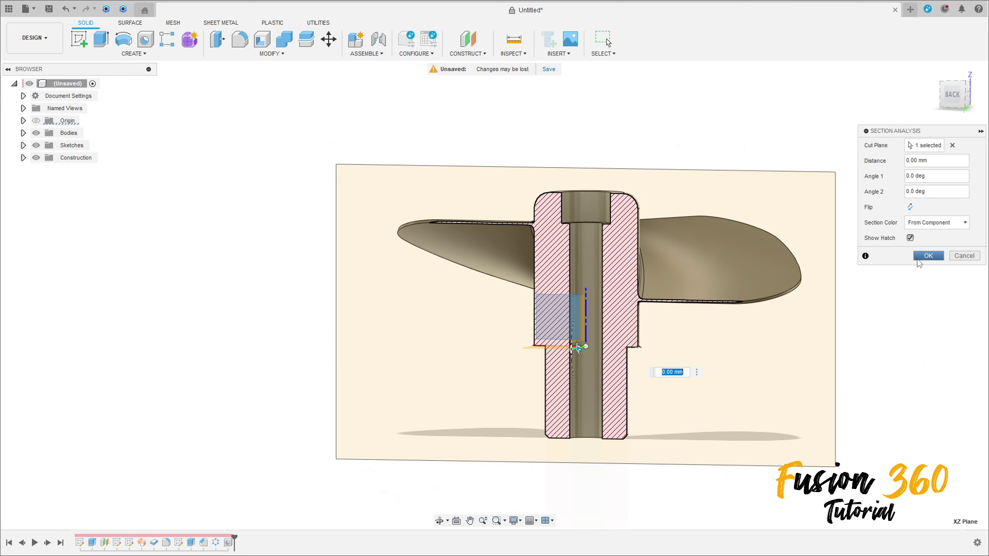
pyautogui.click(927, 256)
pyautogui.click(36, 134)
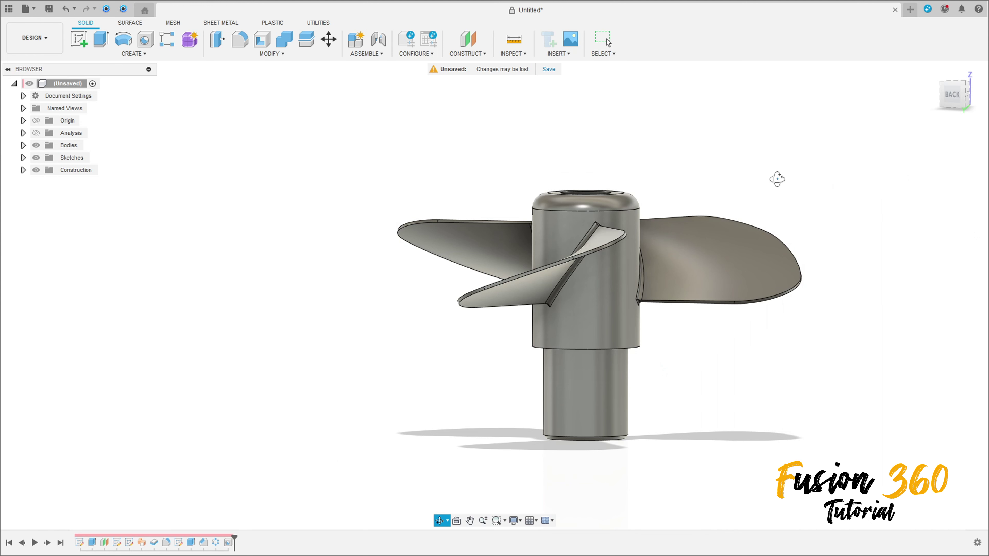
# Apply the glossy paint appearance Paint - Enamel Glossy (Yellow) to the entire propeller body.
pyautogui.keyDown('shift'); pyautogui.moveTo(778, 179); pyautogui.dragTo(725, 194, button='middle'); pyautogui.keyUp('shift')
pyautogui.press('a')
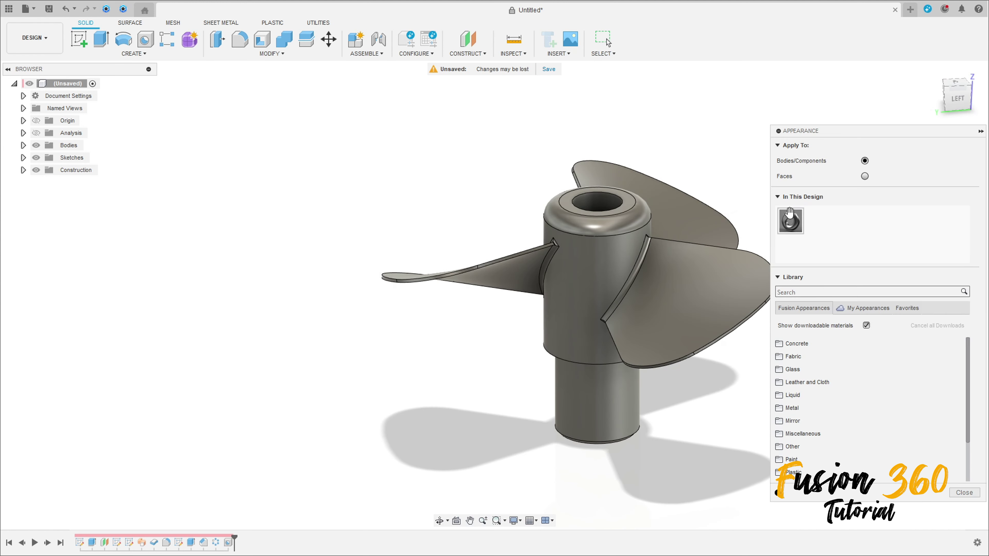
pyautogui.scroll(-2, 794, 401)
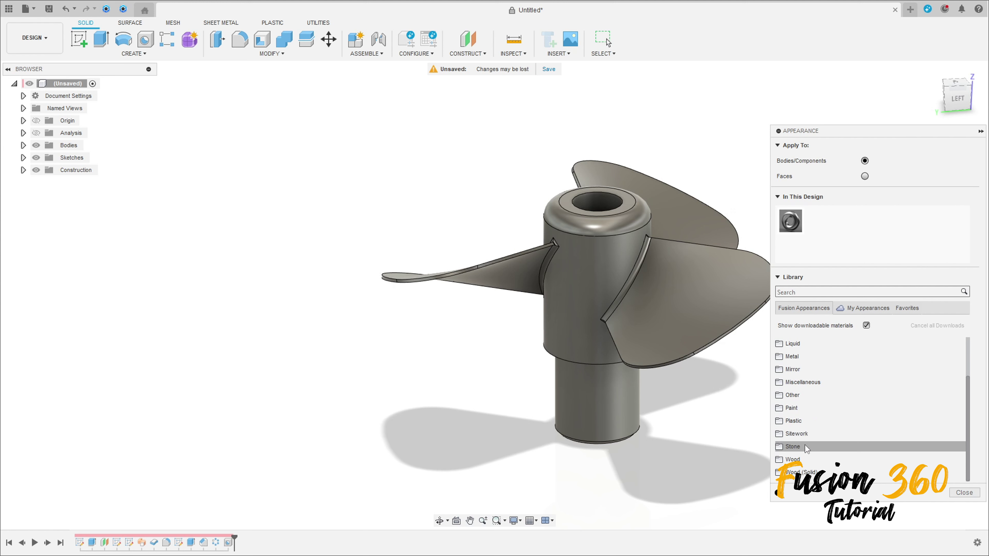
pyautogui.click(794, 421)
pyautogui.scroll(-3, 801, 425)
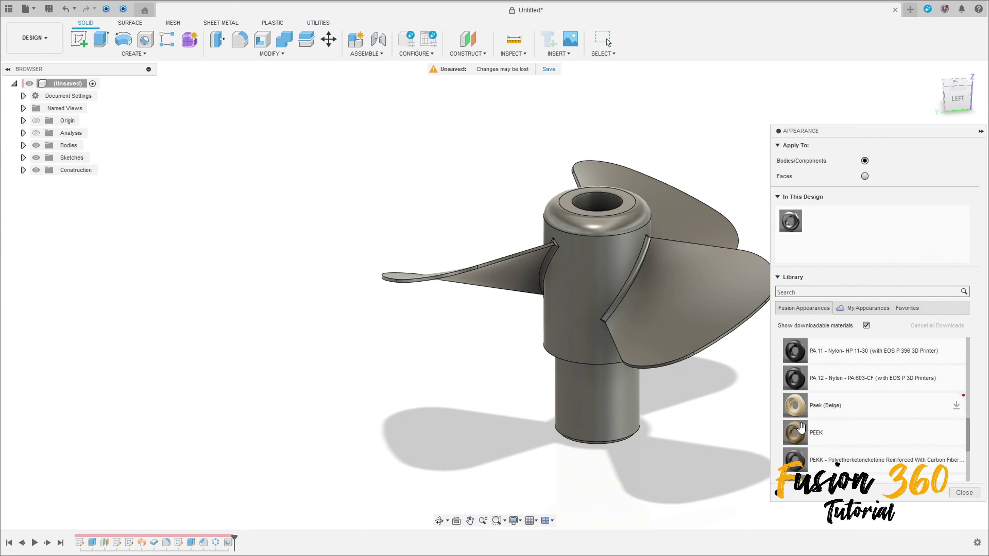
pyautogui.scroll(5, 801, 427)
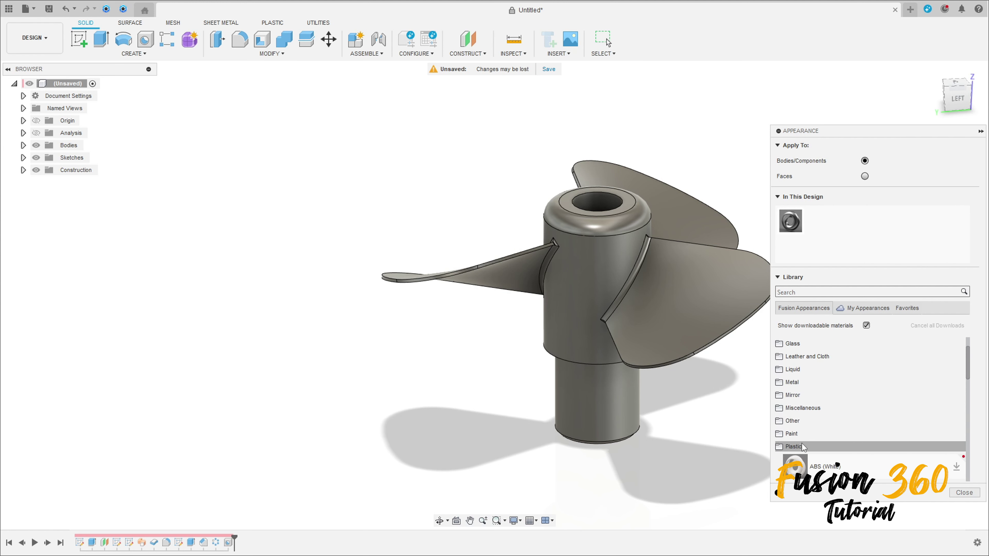
pyautogui.click(798, 434)
pyautogui.scroll(-1, 798, 432)
pyautogui.click(802, 410)
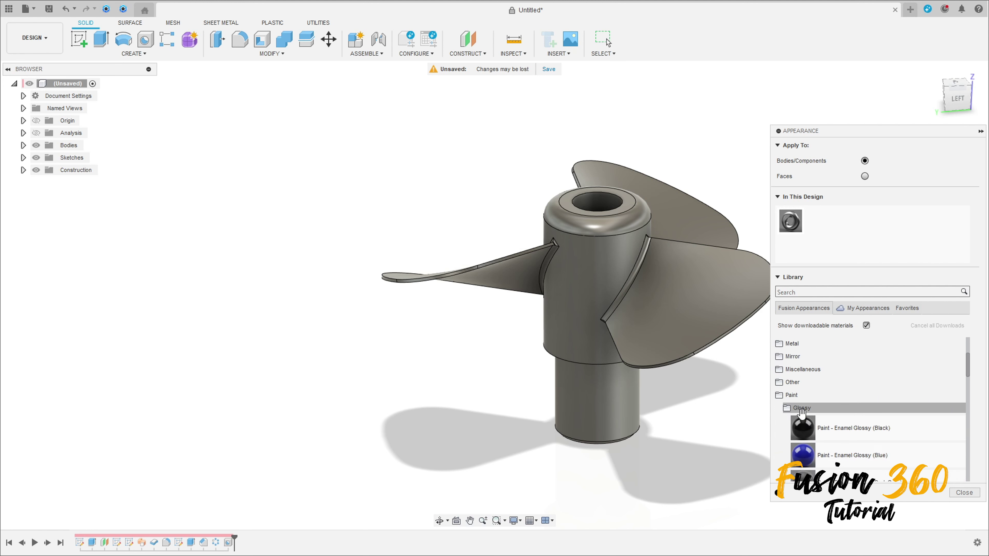
pyautogui.scroll(-5, 802, 417)
pyautogui.scroll(3, 802, 418)
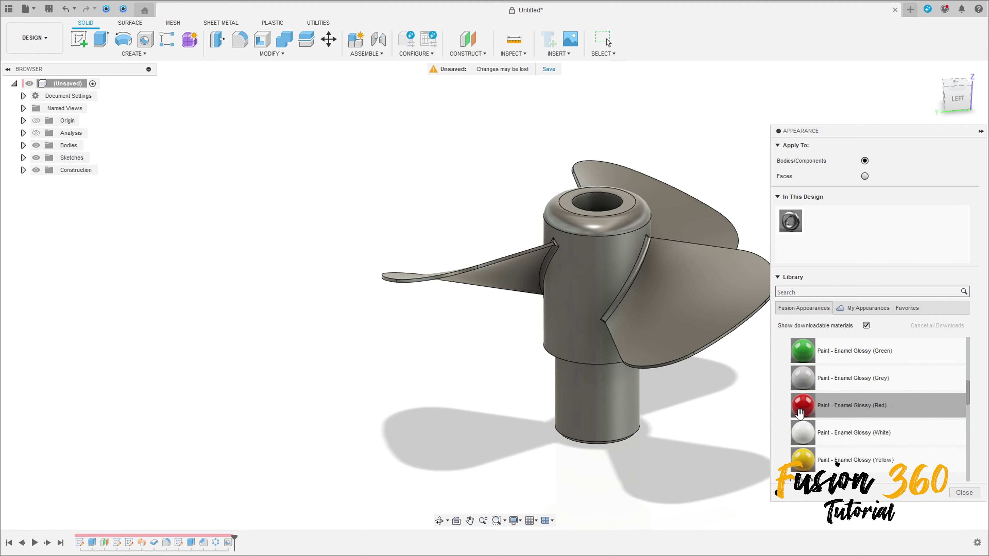
pyautogui.moveTo(803, 460)
pyautogui.mouseDown()
pyautogui.moveTo(805, 476)
pyautogui.moveTo(612, 278)
pyautogui.mouseUp()
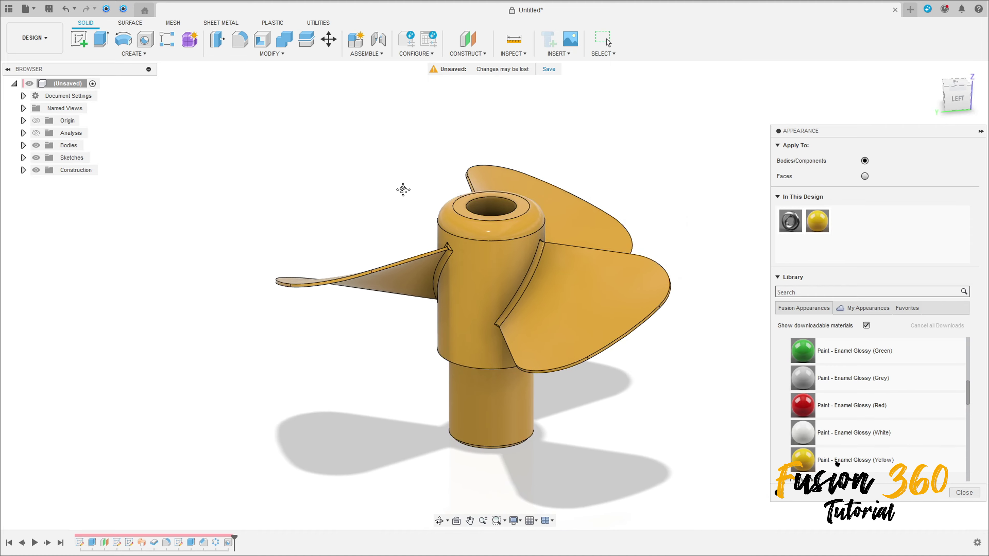